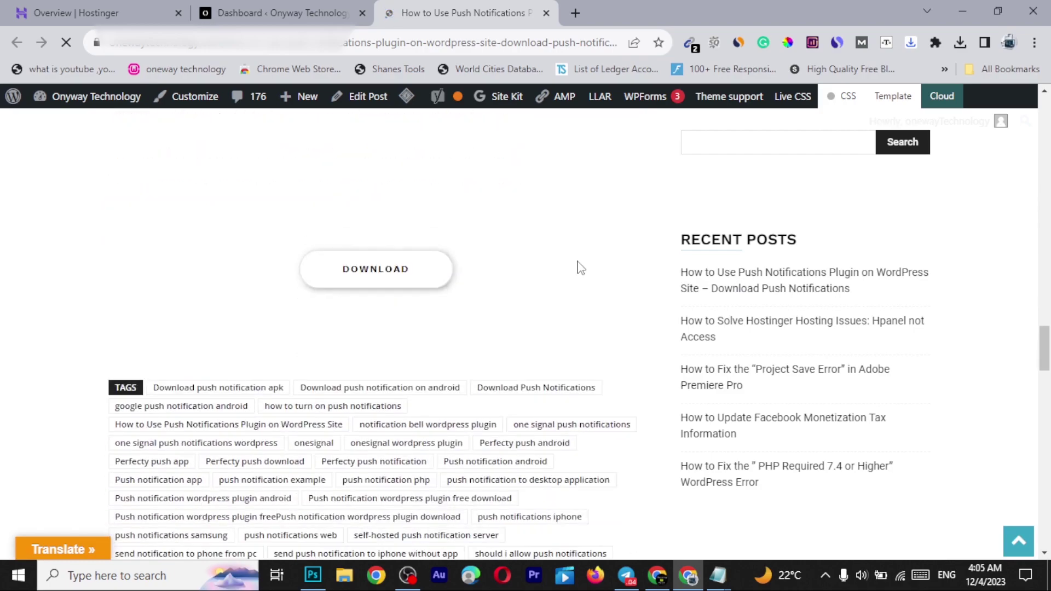
scroll(580, 268, up, 10)
scroll(580, 268, up, 20)
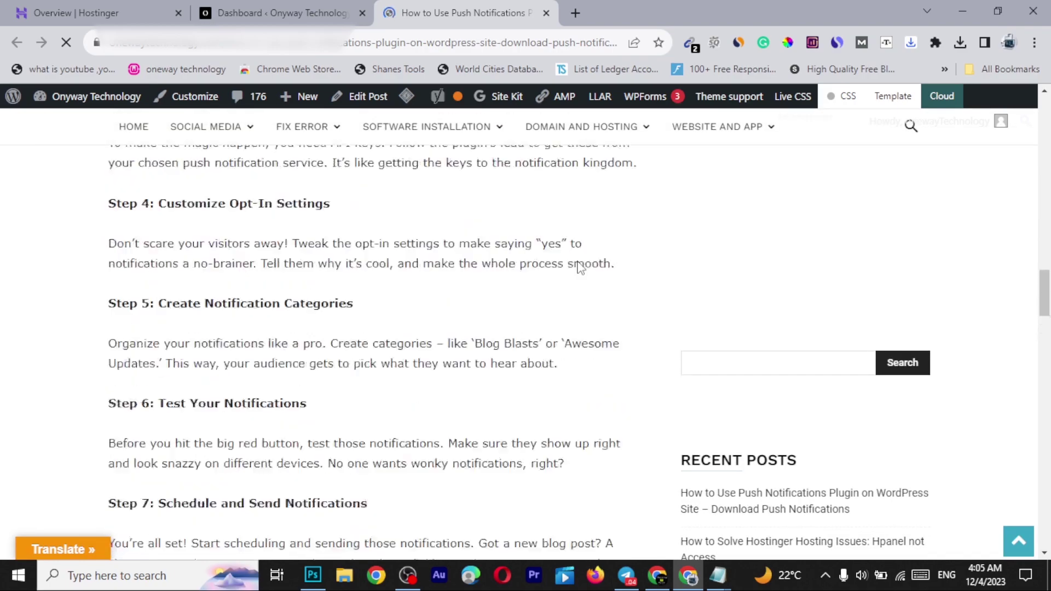
scroll(580, 268, up, 10)
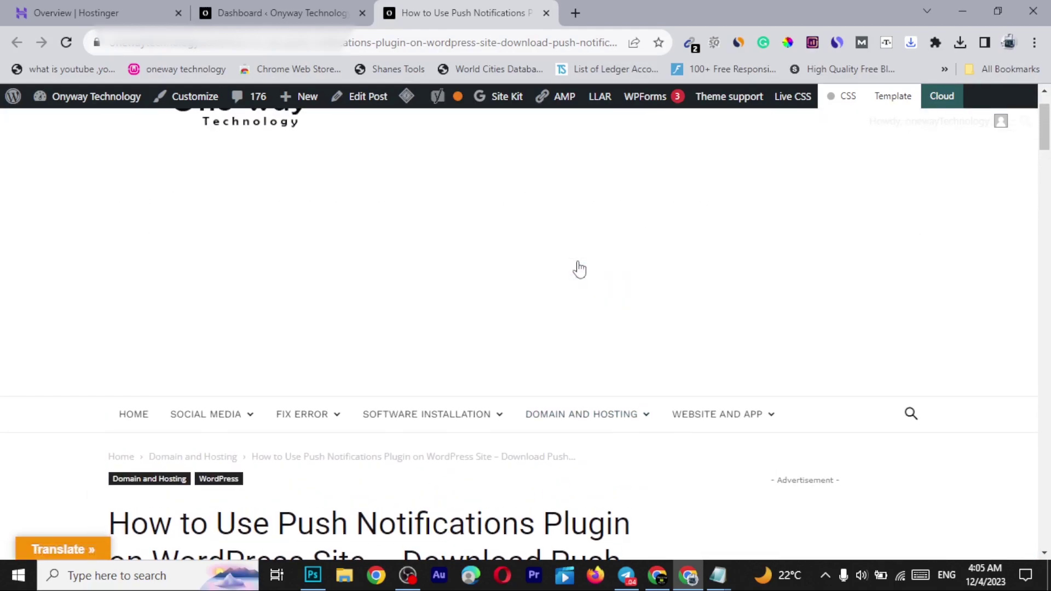
scroll(580, 268, down, 5)
scroll(579, 270, down, 3)
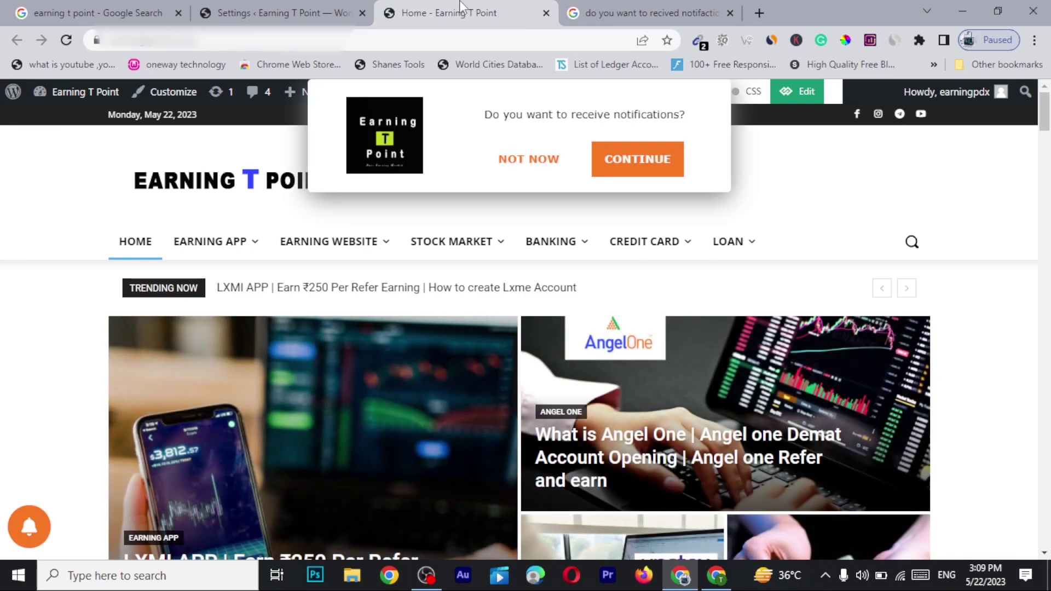
Step: Accept the Earning T Point notification request, allow notifications from earningtpoint.com, and open the site's notification preferences
click(638, 160)
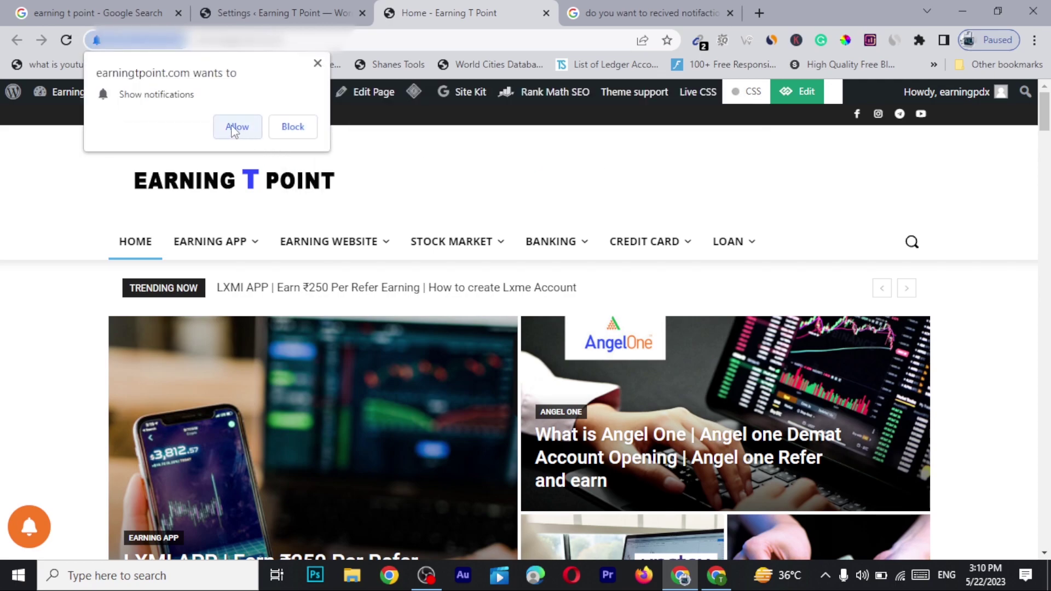
click(233, 129)
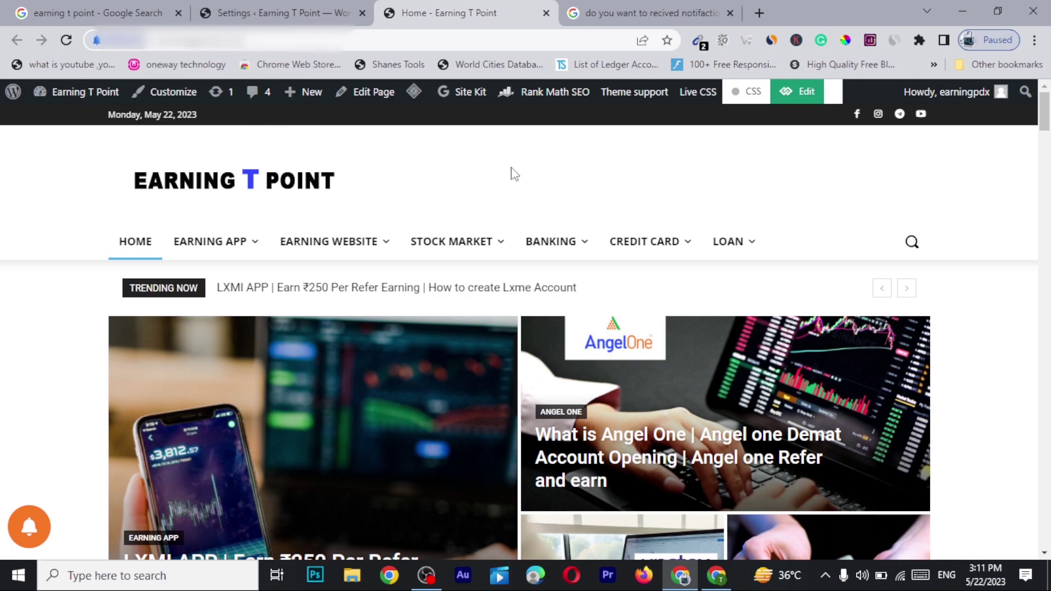
scroll(514, 174, down, 5)
scroll(511, 170, up, 5)
click(30, 532)
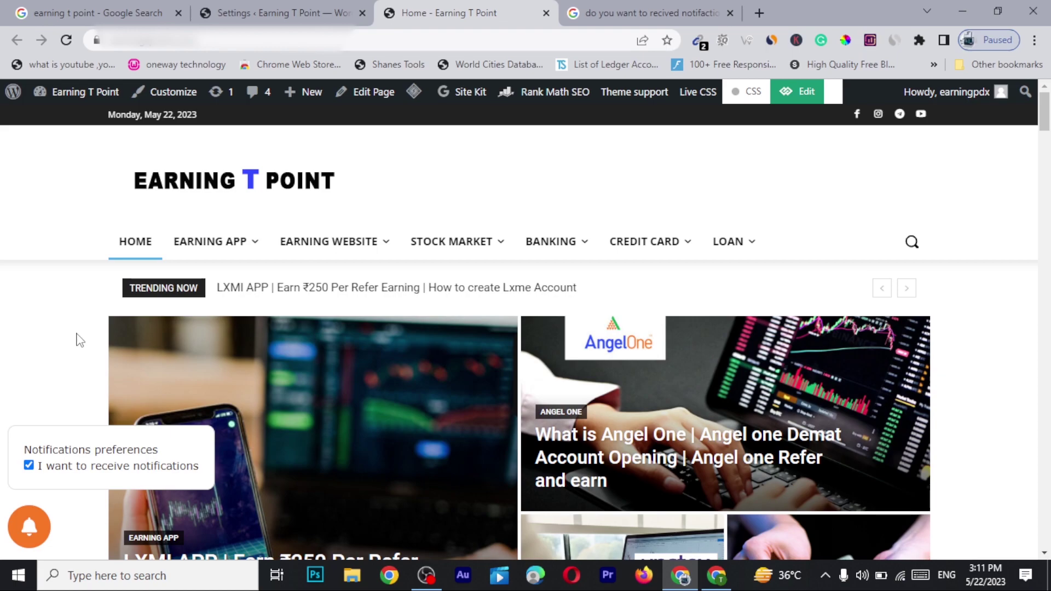
Step: View the Perfecty Push settings in the Earning T Point WordPress admin
click(251, 12)
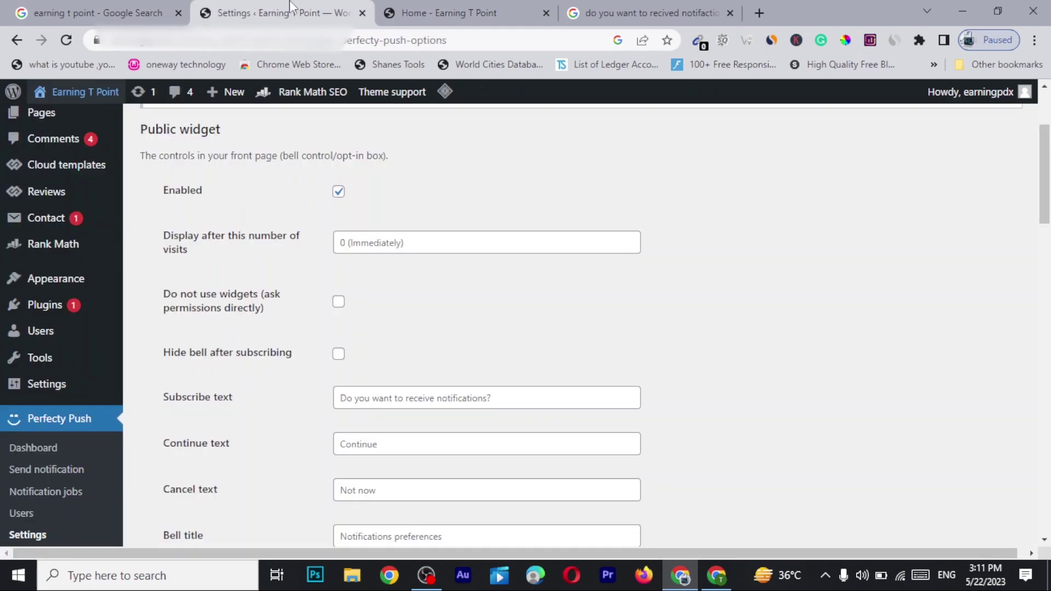
scroll(49, 339, up, 3)
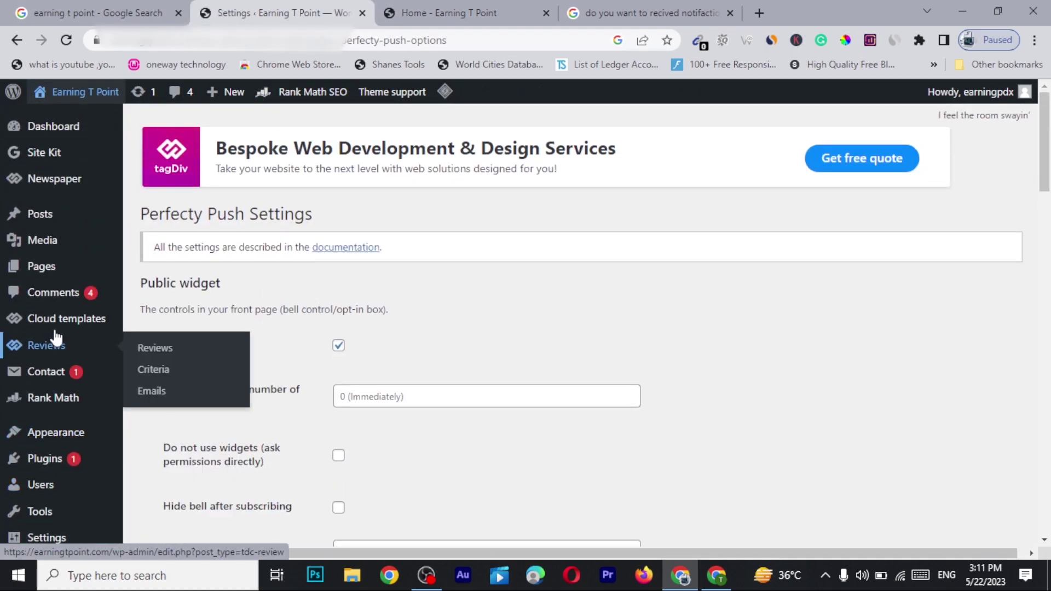
mouse_move(60, 214)
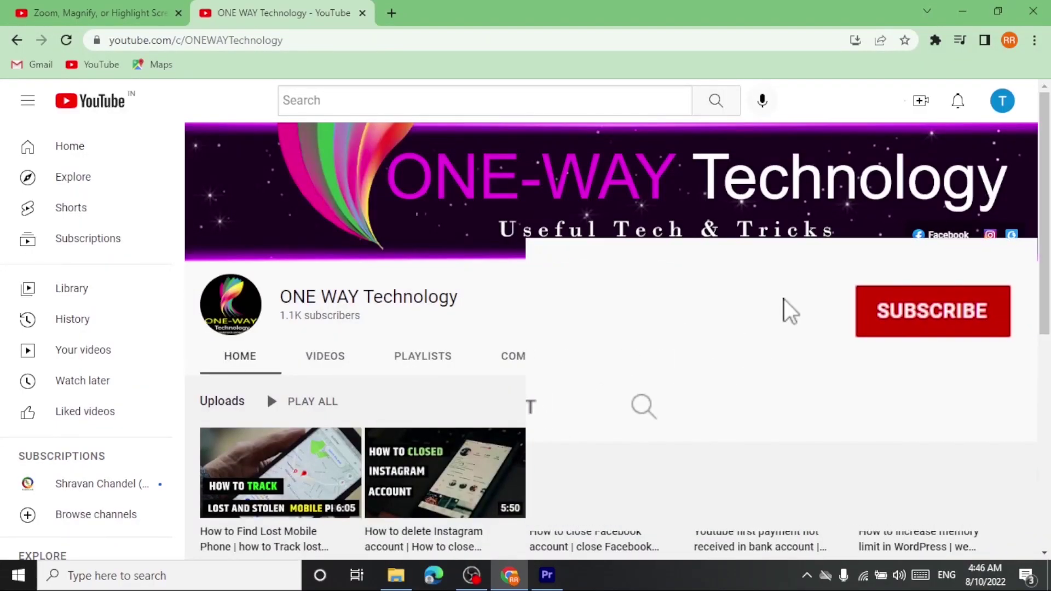
Step: Subscribe to the ONE WAY Technology YouTube channel and set its notifications to All
click(910, 327)
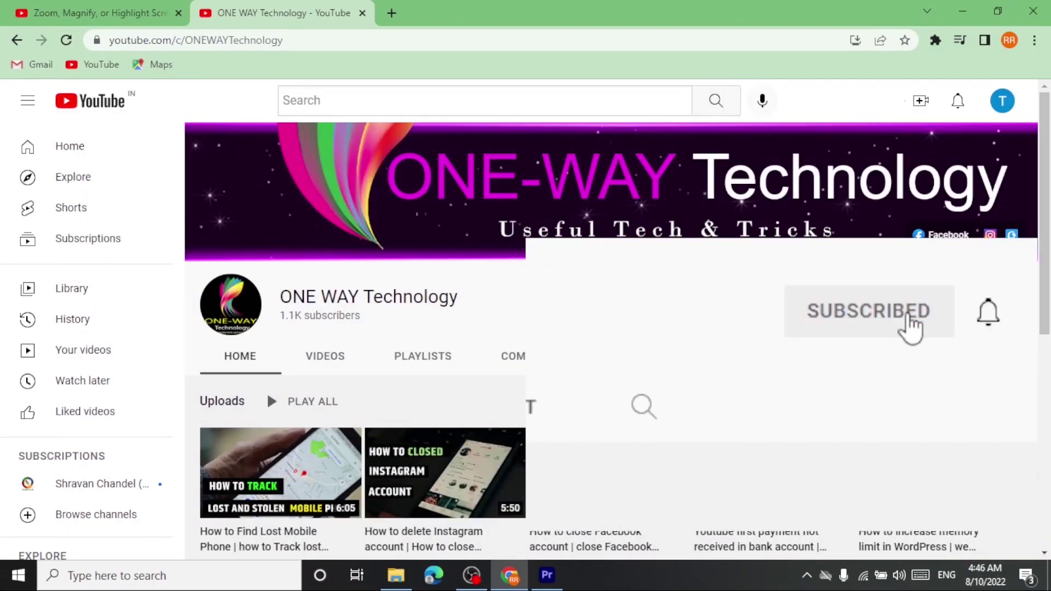
click(988, 317)
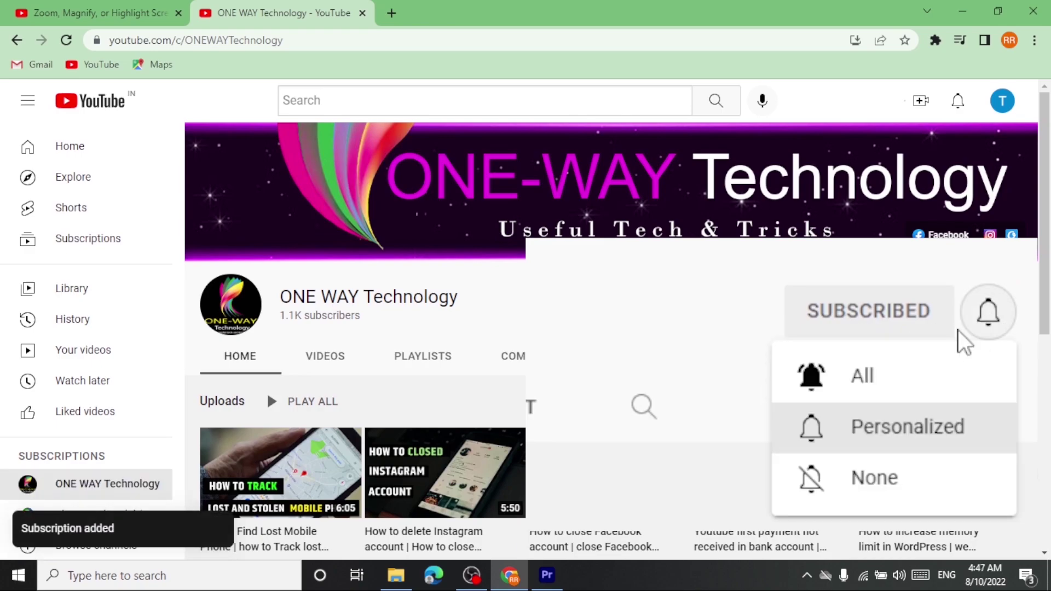
click(879, 400)
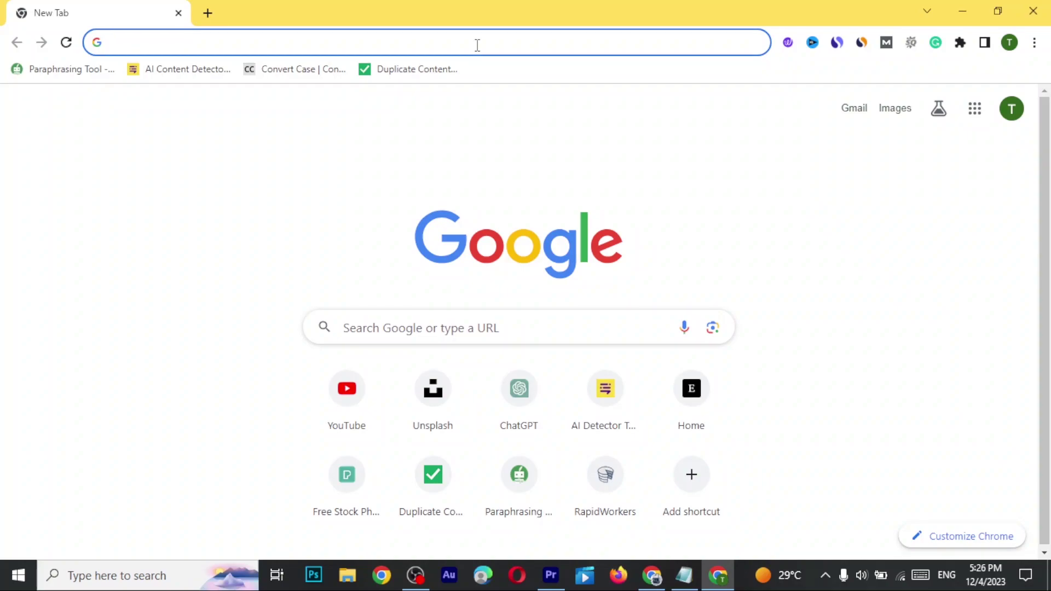
Step: Search Google for "one way technology" and open the Onyway Technology website from the results
text(on)
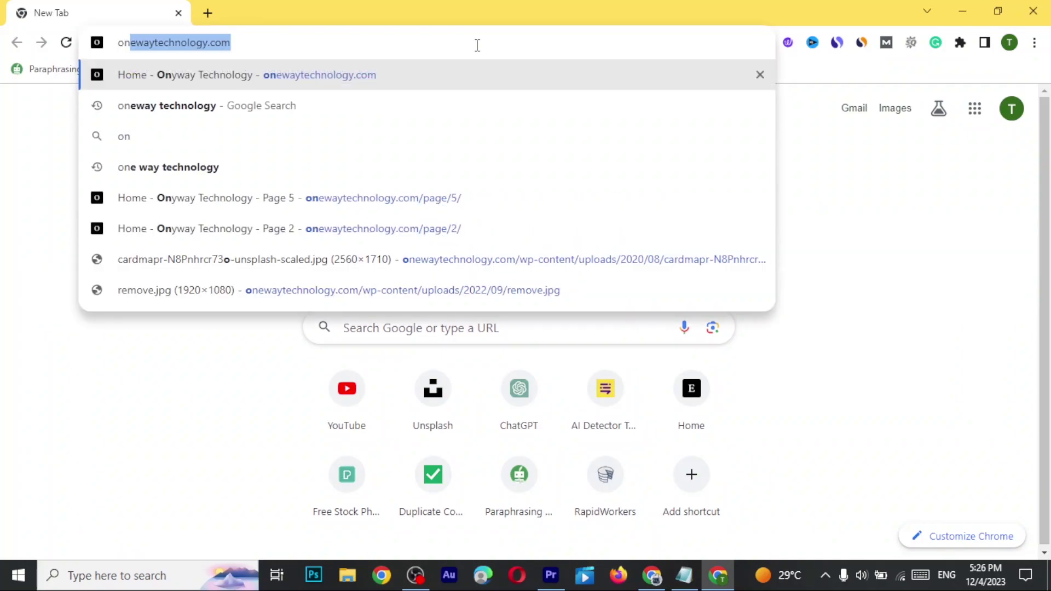
text(e way t)
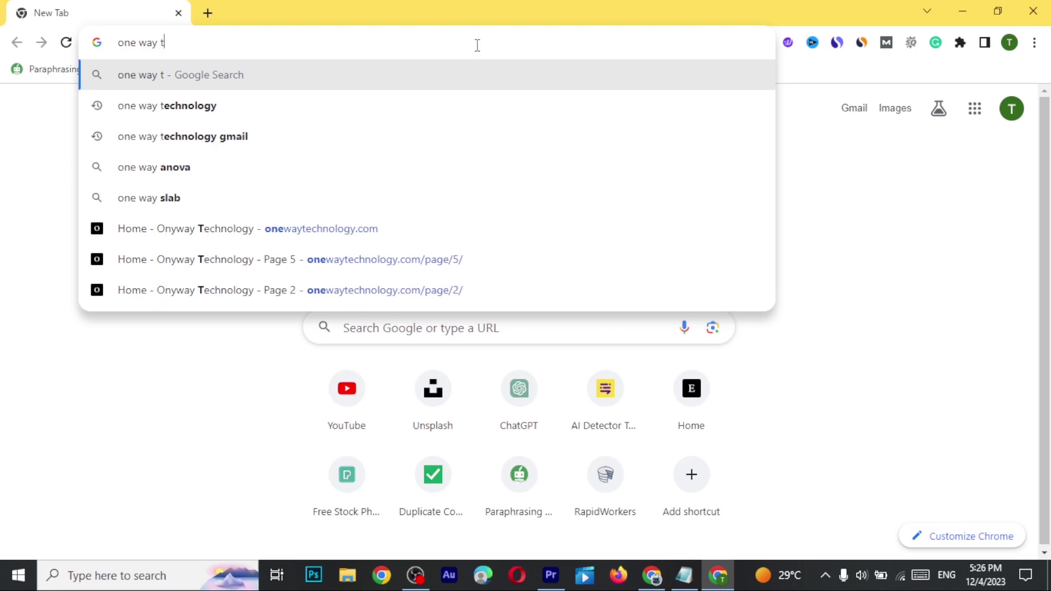
key(Down)
key(Return)
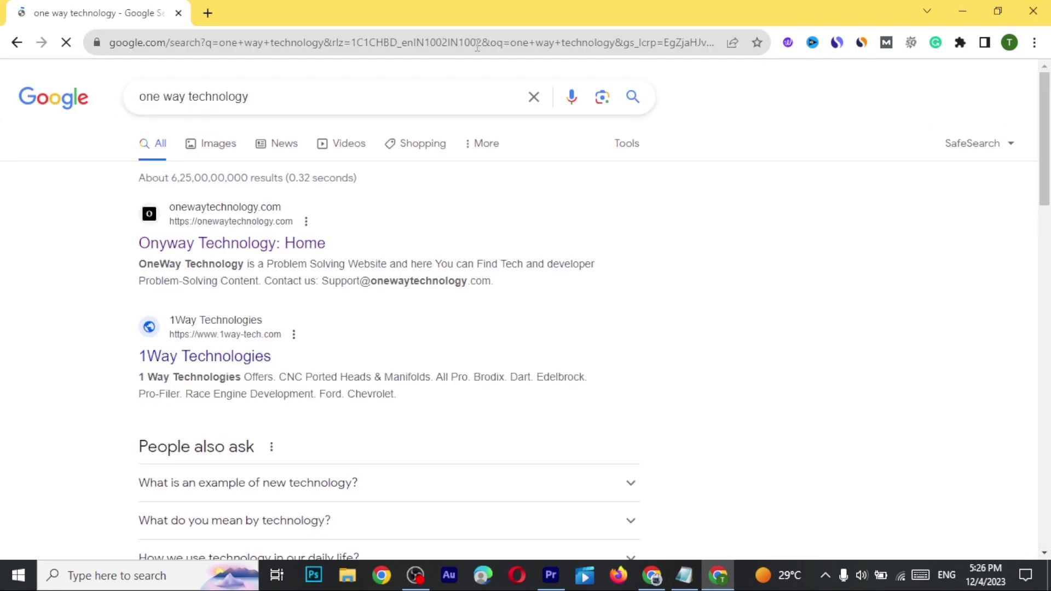
click(204, 245)
Step: Search the site for "push notification" and open the article on using the Push Notifications Plugin on a WordPress site
scroll(908, 164, down, 2)
click(910, 133)
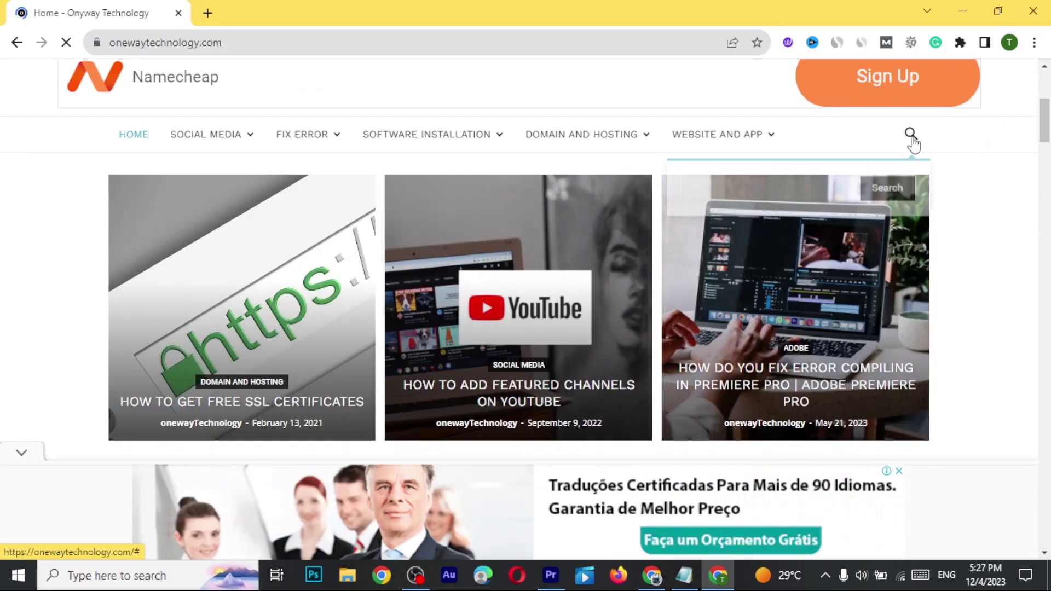
text(push notification)
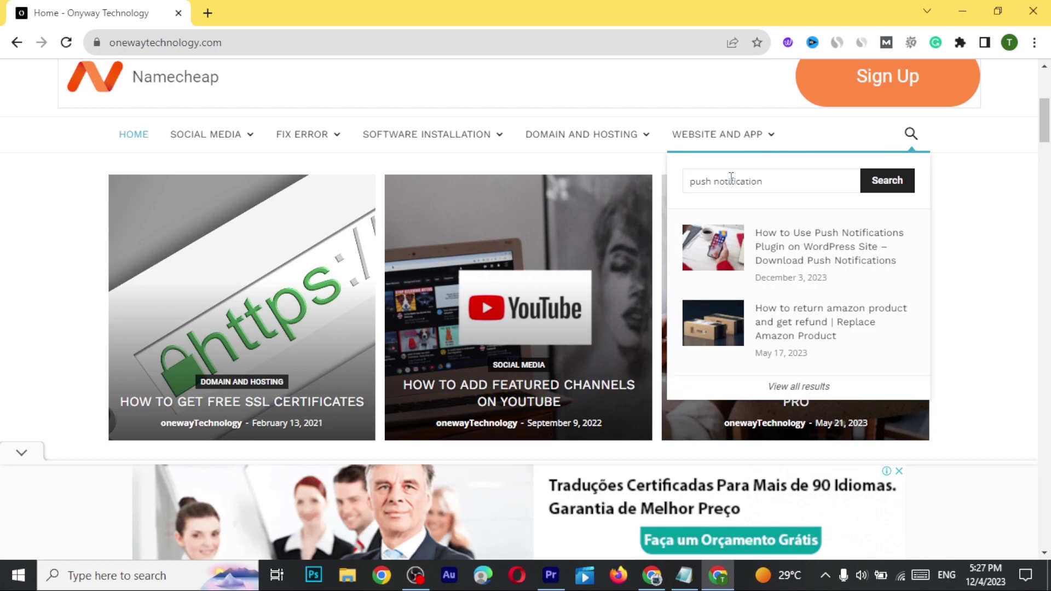
click(797, 253)
Step: Download the Perfecty Push plugin file perfecty-push-notifications.zip from the article
scroll(526, 415, down, 15)
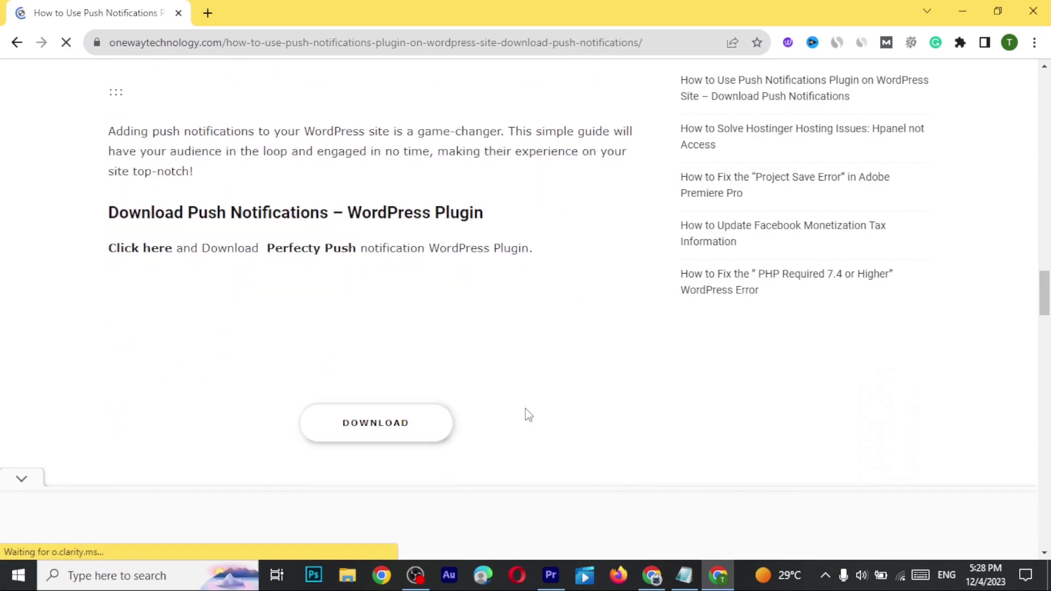
scroll(528, 414, down, 3)
click(375, 270)
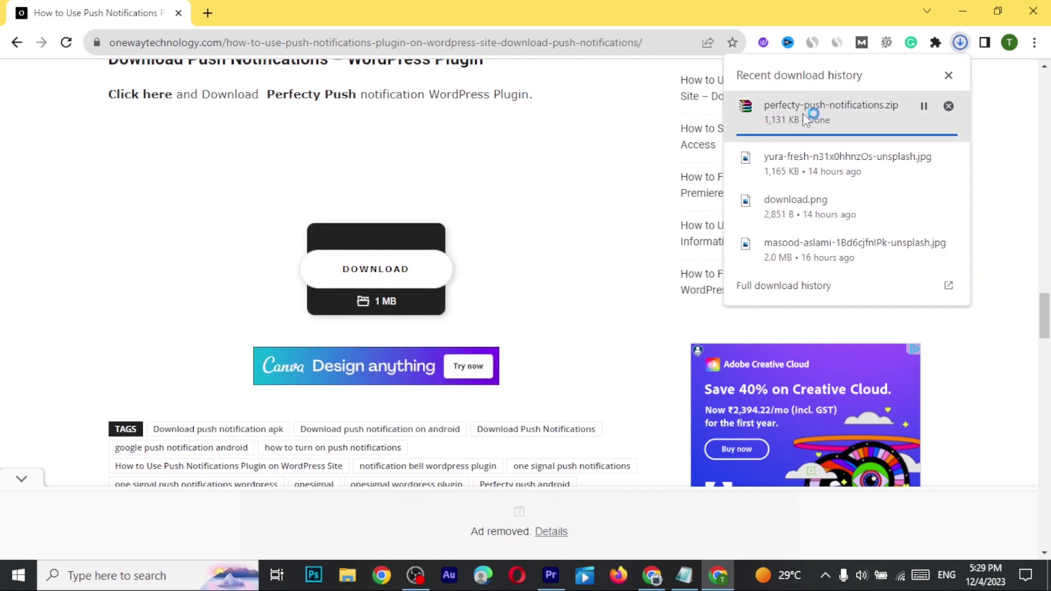
drag(546, 249, 414, 261)
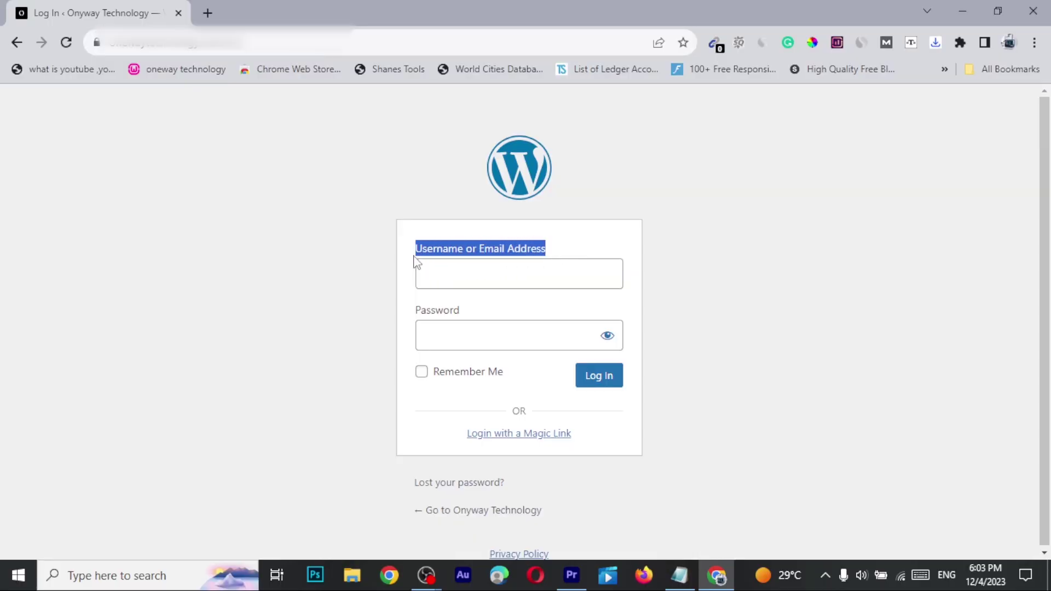
click(368, 261)
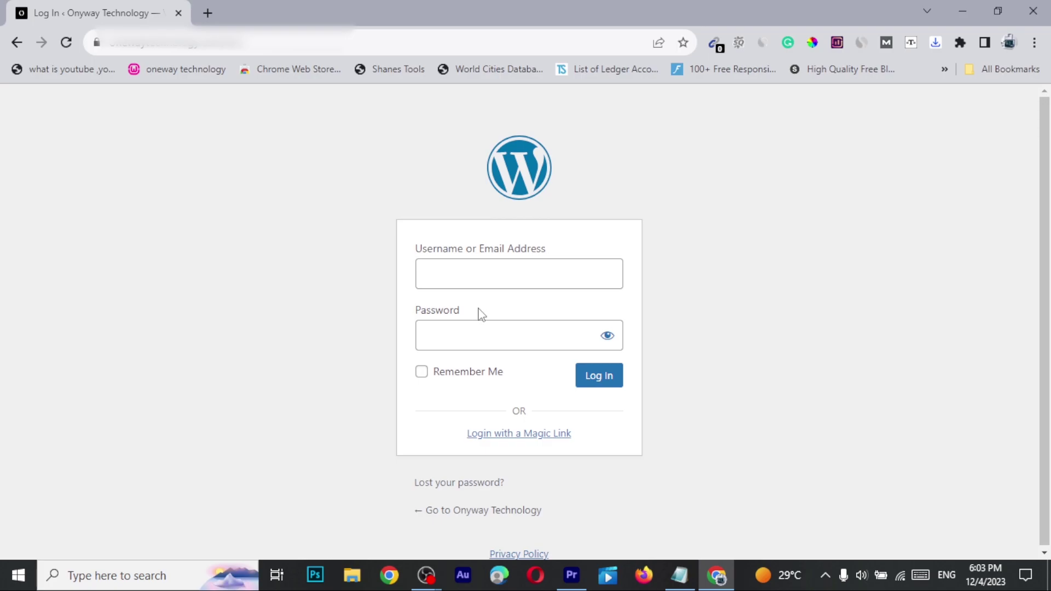
drag(481, 314, 411, 315)
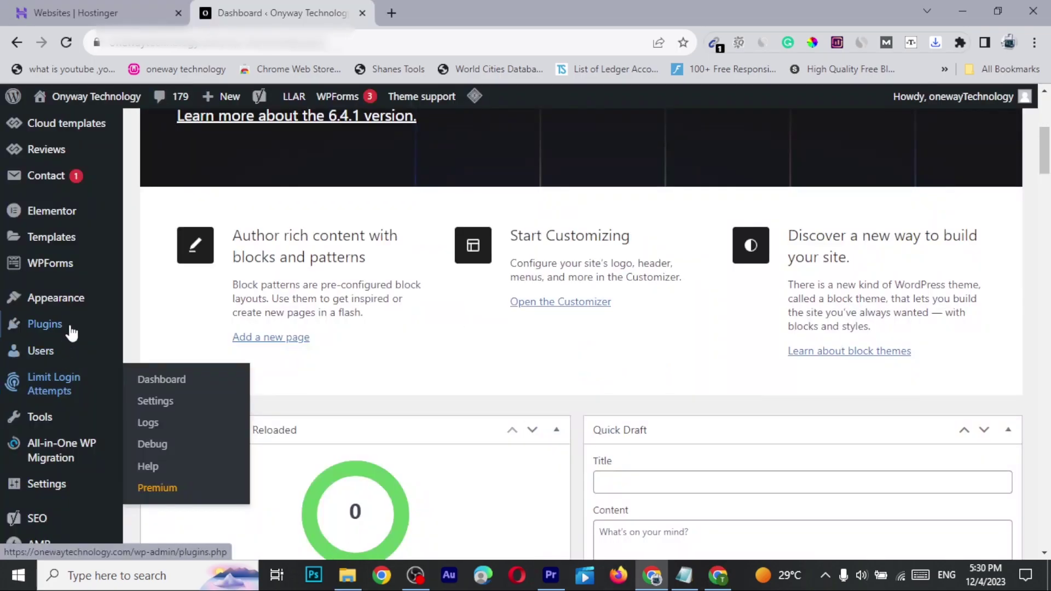
Step: Upload perfecty-push-notifications.zip as a new WordPress plugin, then install and activate it
click(40, 327)
click(258, 218)
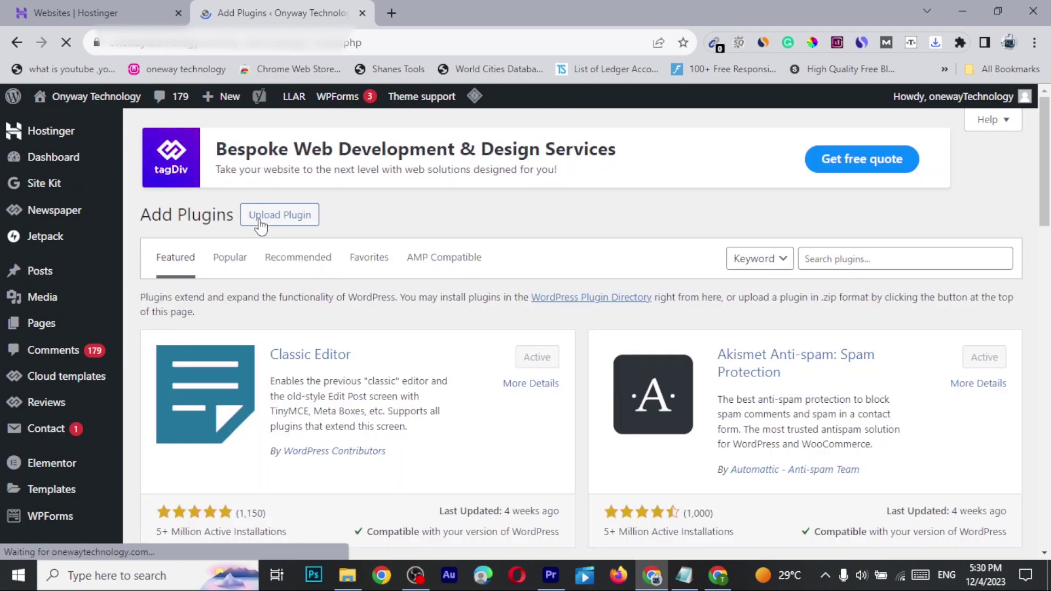
click(260, 218)
click(490, 356)
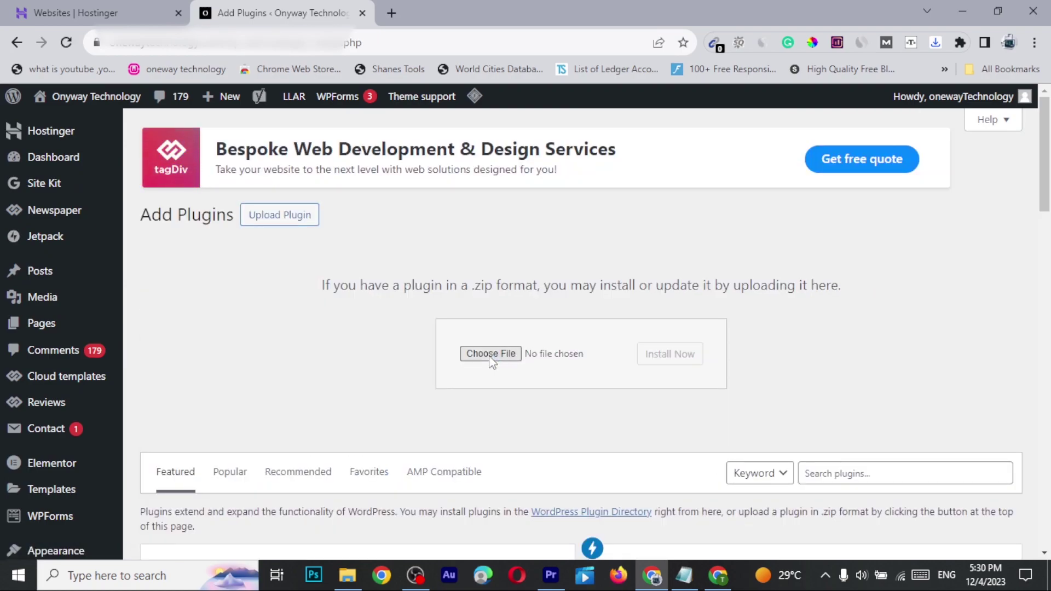
double_click(182, 148)
click(669, 354)
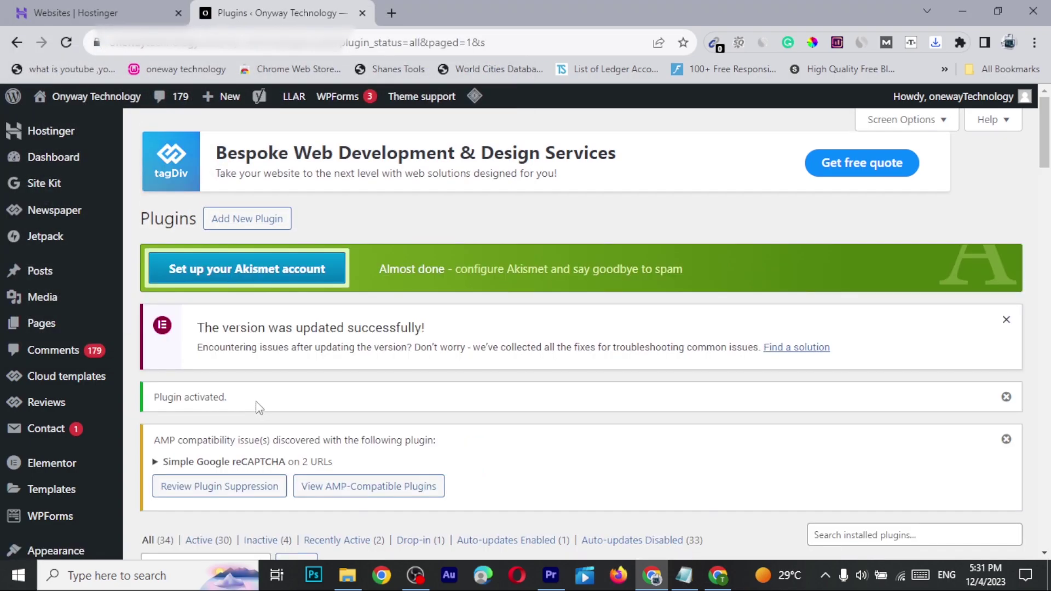
drag(228, 399, 154, 412)
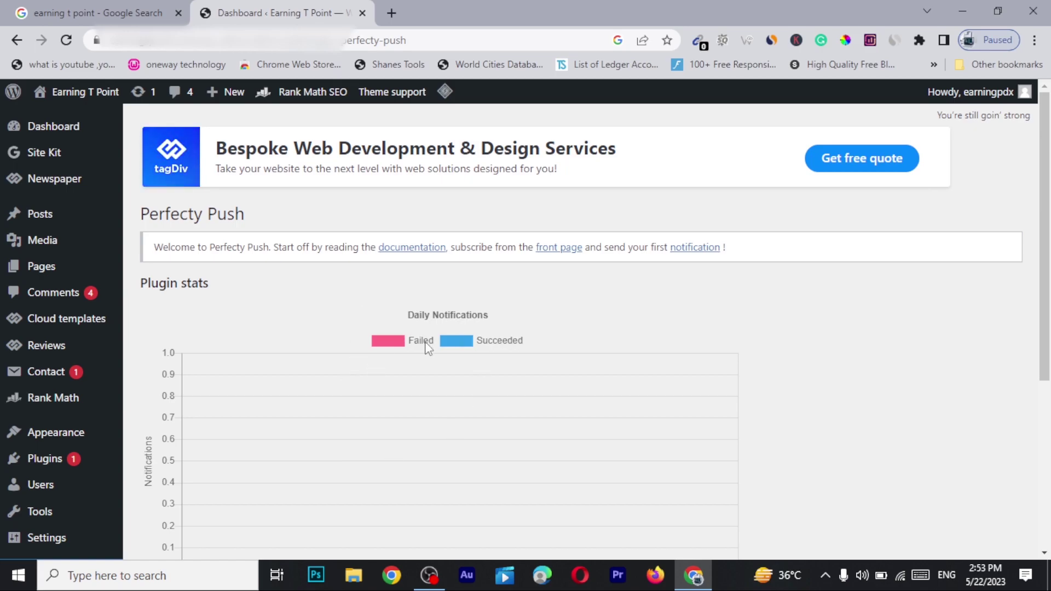
Step: Examine the Perfecty Push dashboard's daily notifications chart and its users, notifications and jobs statistics
scroll(425, 347, down, 1)
scroll(429, 354, up, 1)
scroll(429, 355, down, 4)
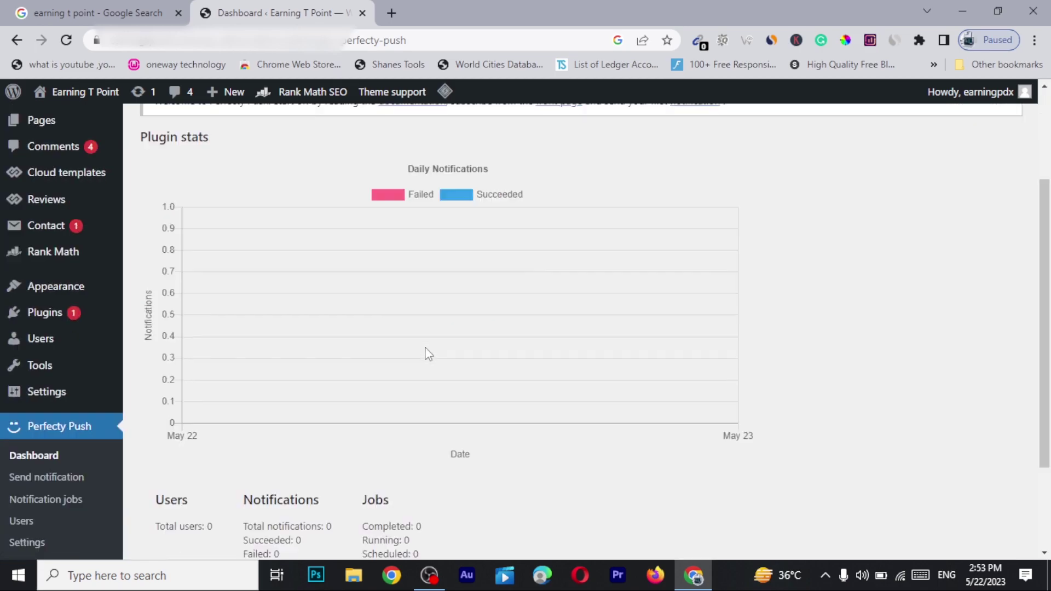
drag(187, 363, 415, 374)
click(249, 368)
click(513, 325)
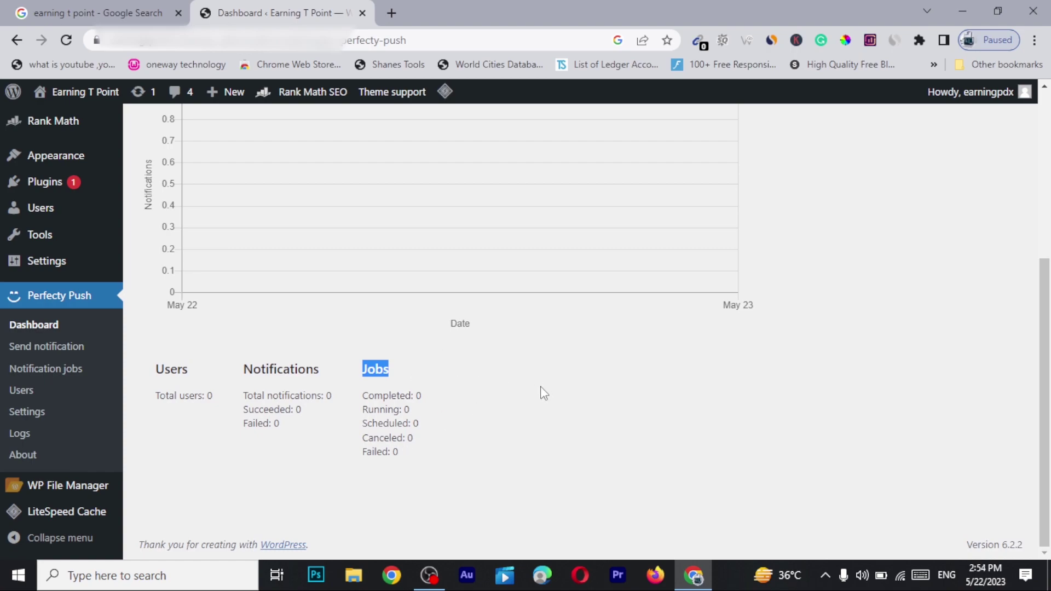
scroll(520, 404, up, 5)
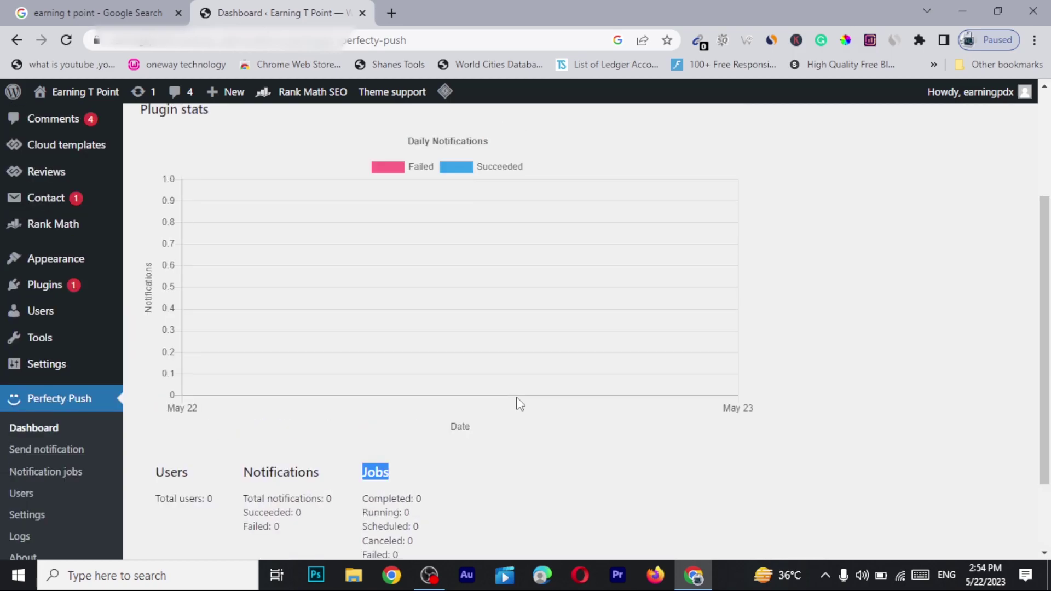
scroll(521, 401, down, 5)
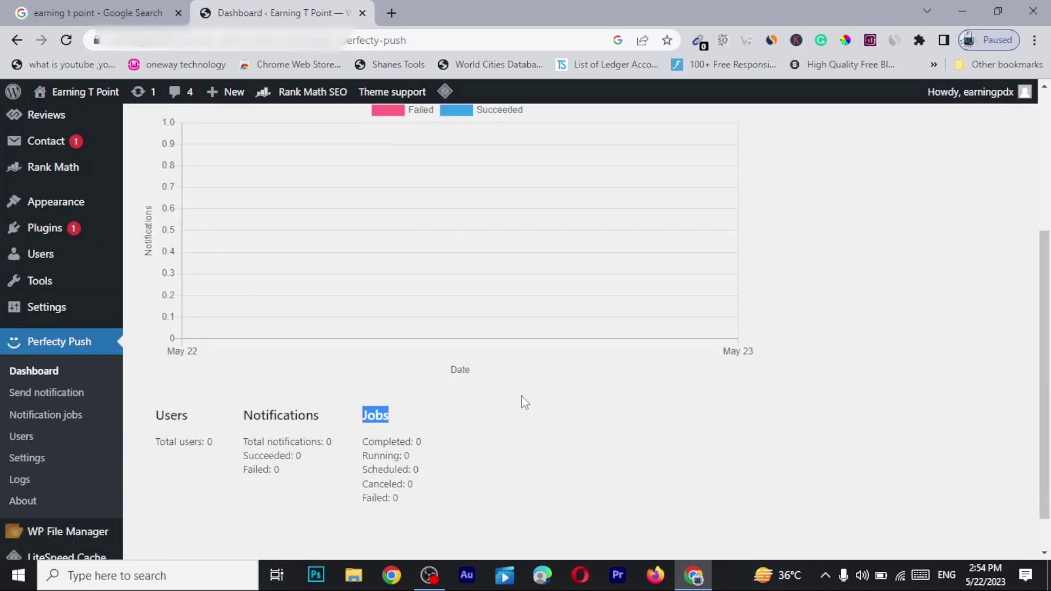
Step: Open the Perfecty Push settings and review the options from the public widget through to the default notification icon
click(32, 413)
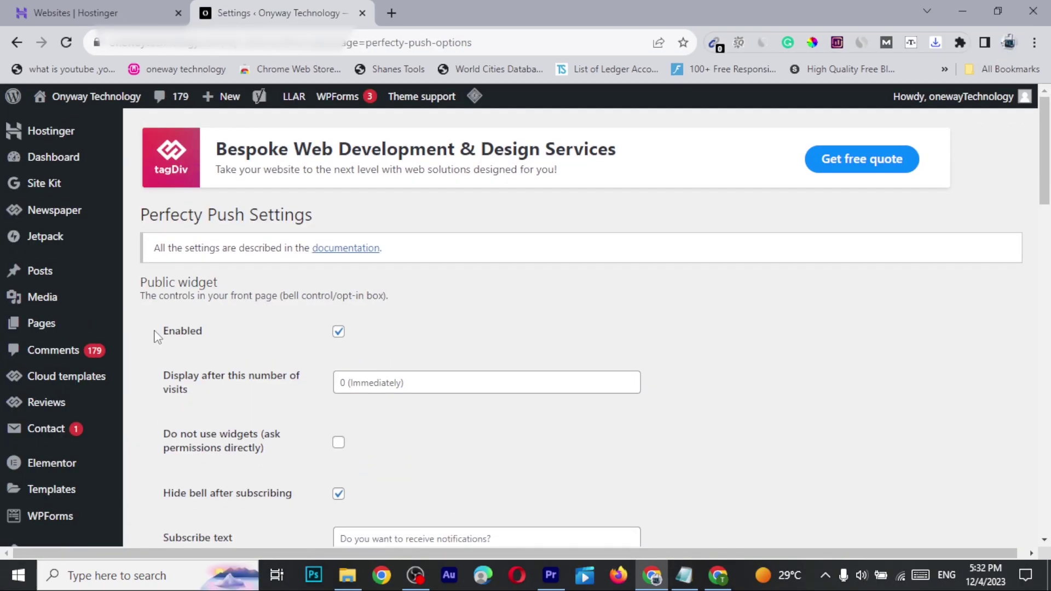
drag(155, 332, 221, 328)
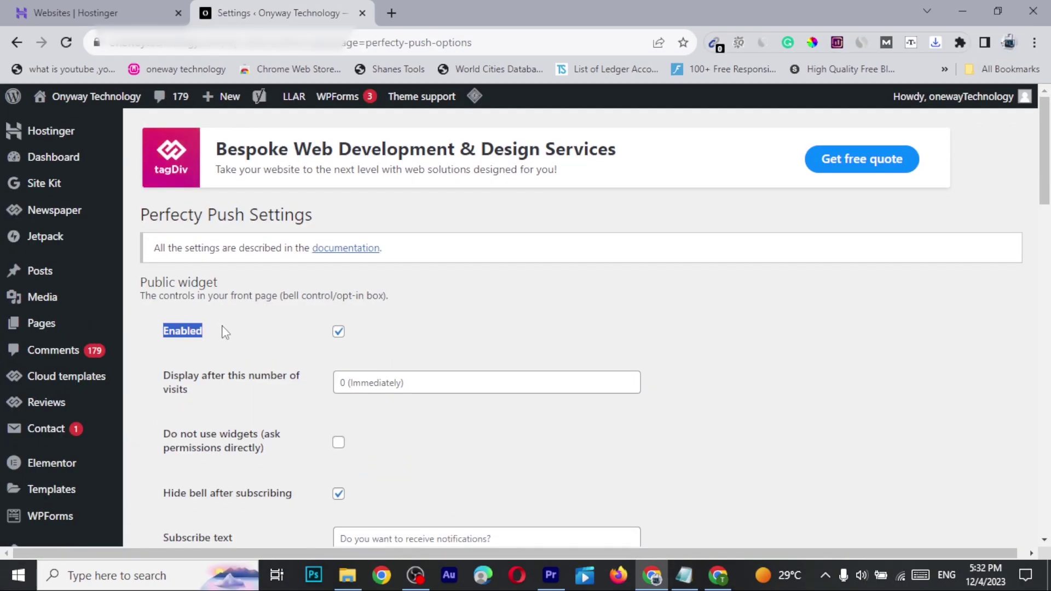
click(350, 350)
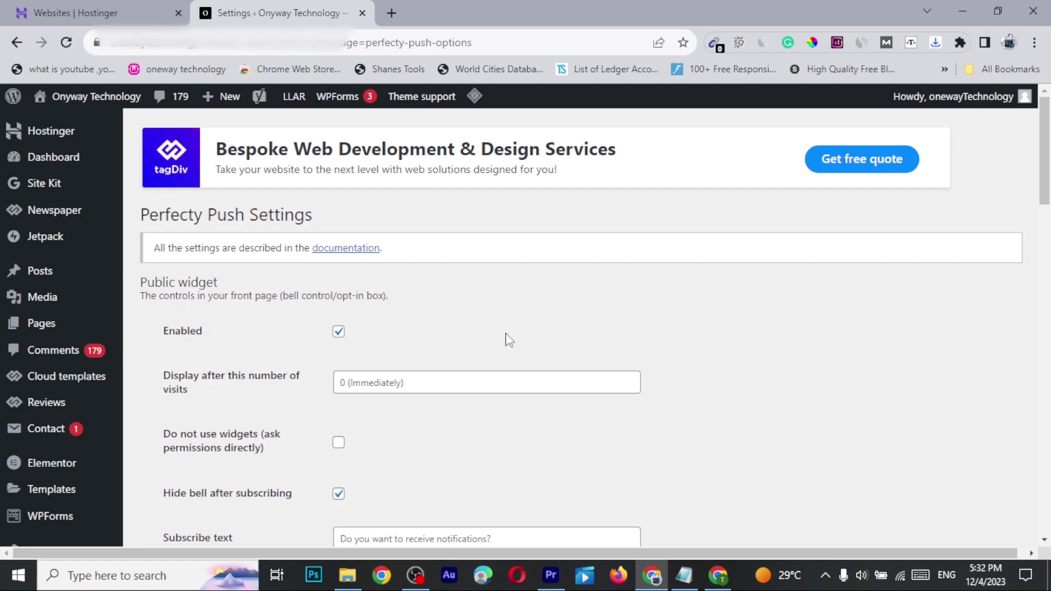
scroll(502, 340, down, 1)
scroll(525, 361, down, 3)
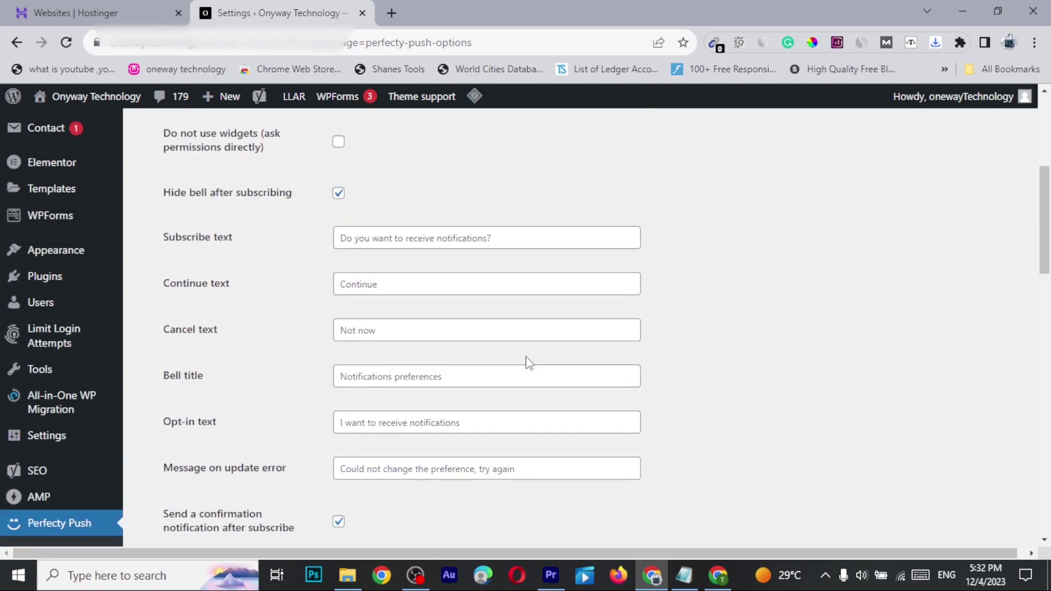
scroll(446, 331, down, 10)
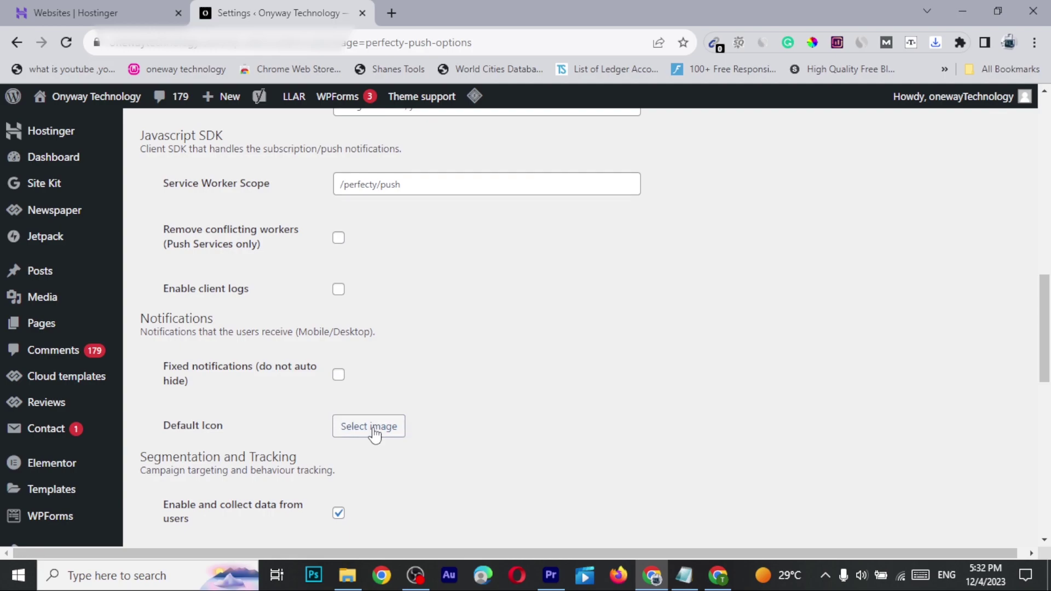
Step: Select an image as the default notification icon and save the Perfecty Push settings
click(372, 429)
scroll(432, 422, down, 1)
scroll(433, 422, down, 2)
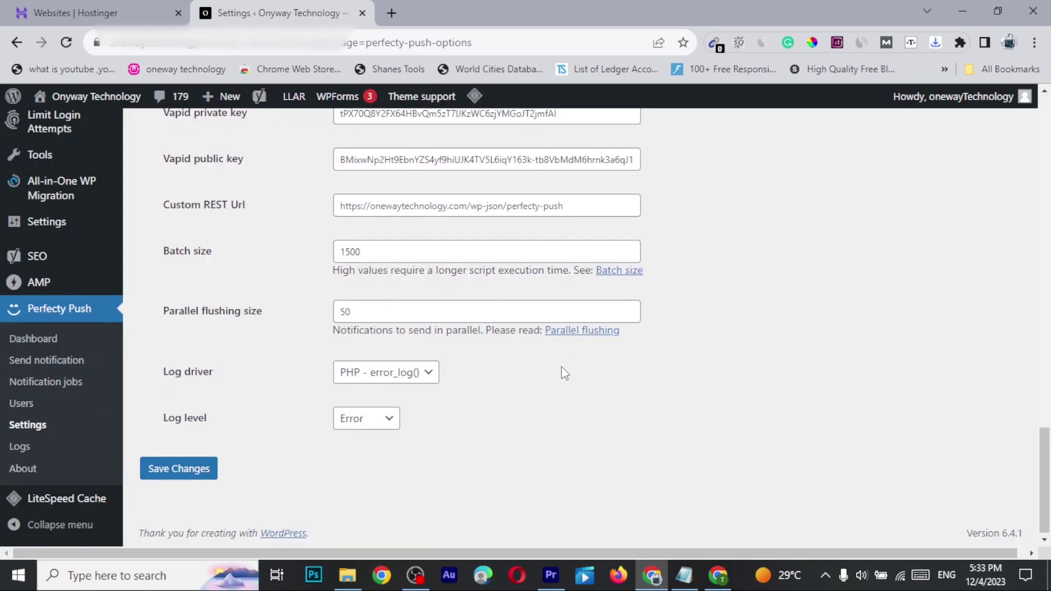
click(192, 471)
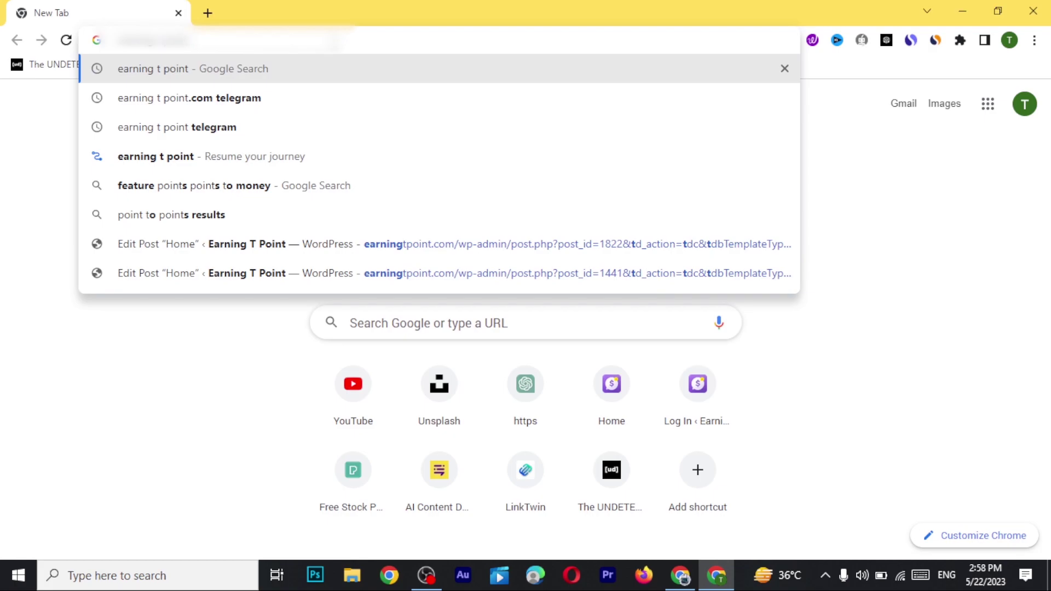
Step: Search for "earning t point", open the site's home page and subscribe to its push notifications, allowing them in the browser
key(Return)
click(192, 247)
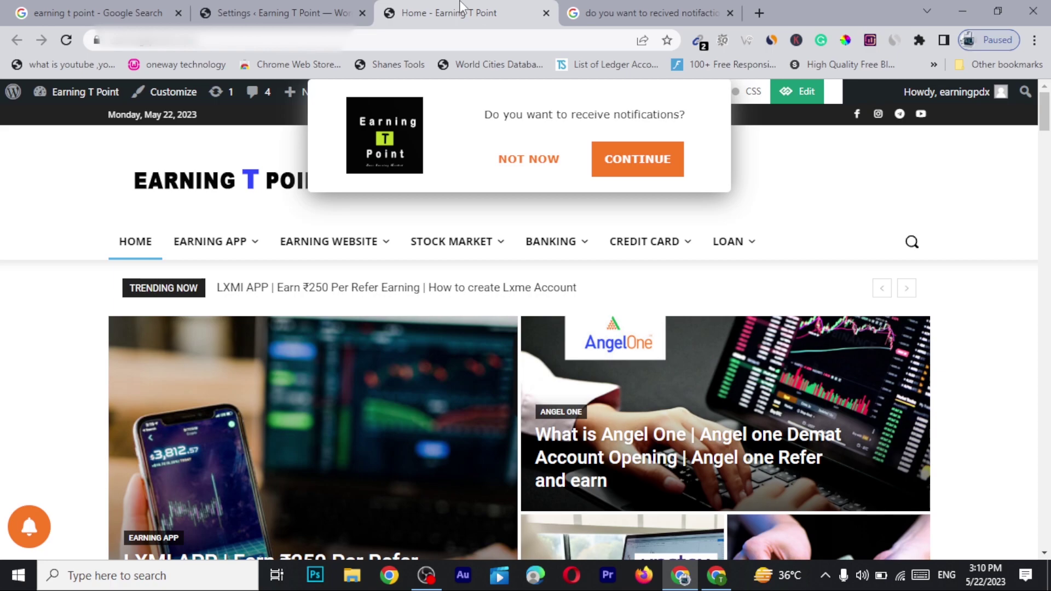
click(638, 161)
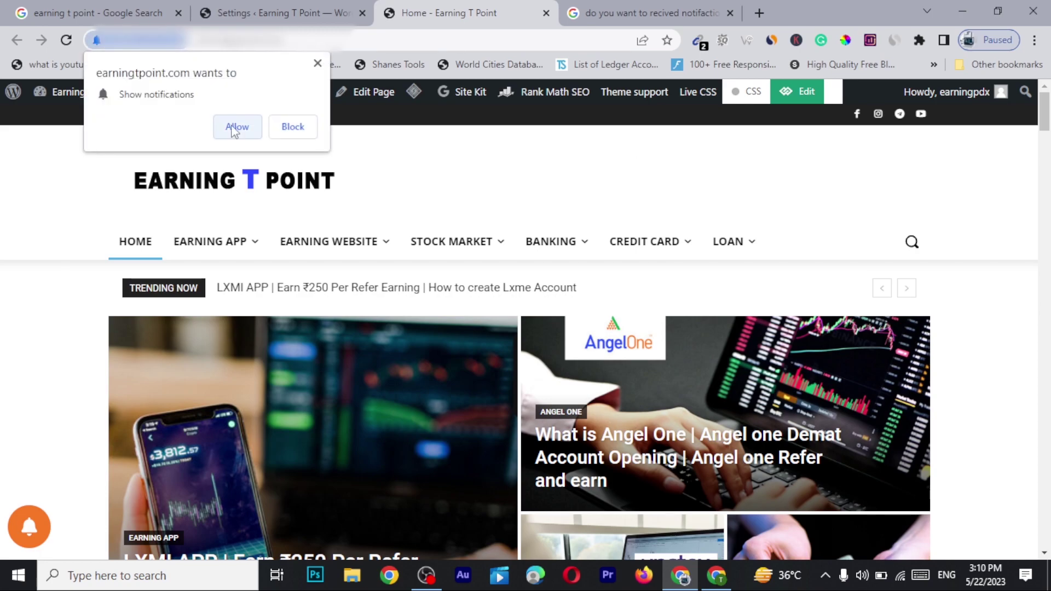
click(236, 129)
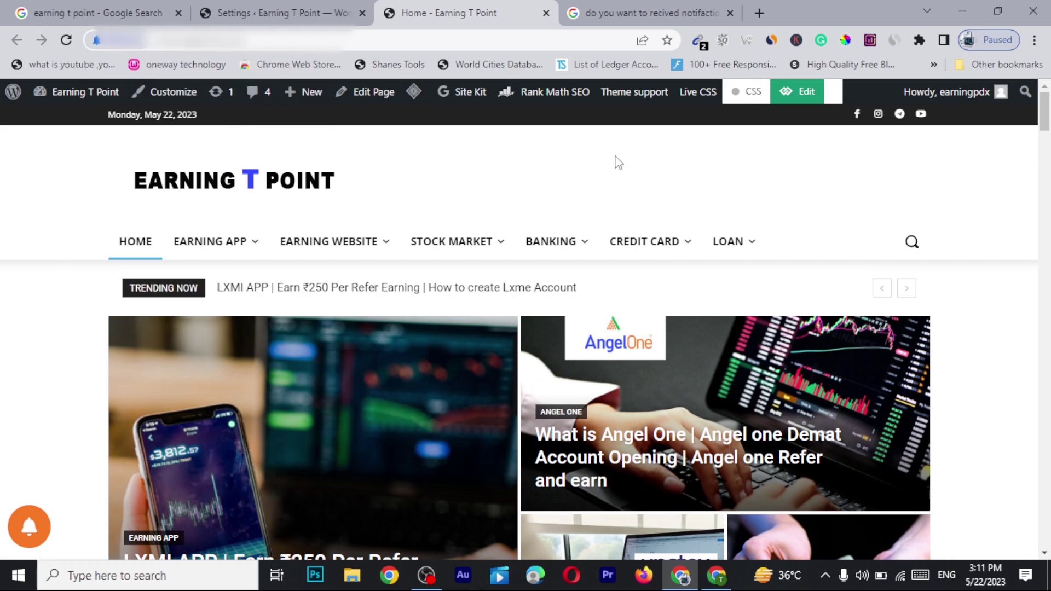
scroll(511, 171, down, 5)
scroll(512, 172, up, 5)
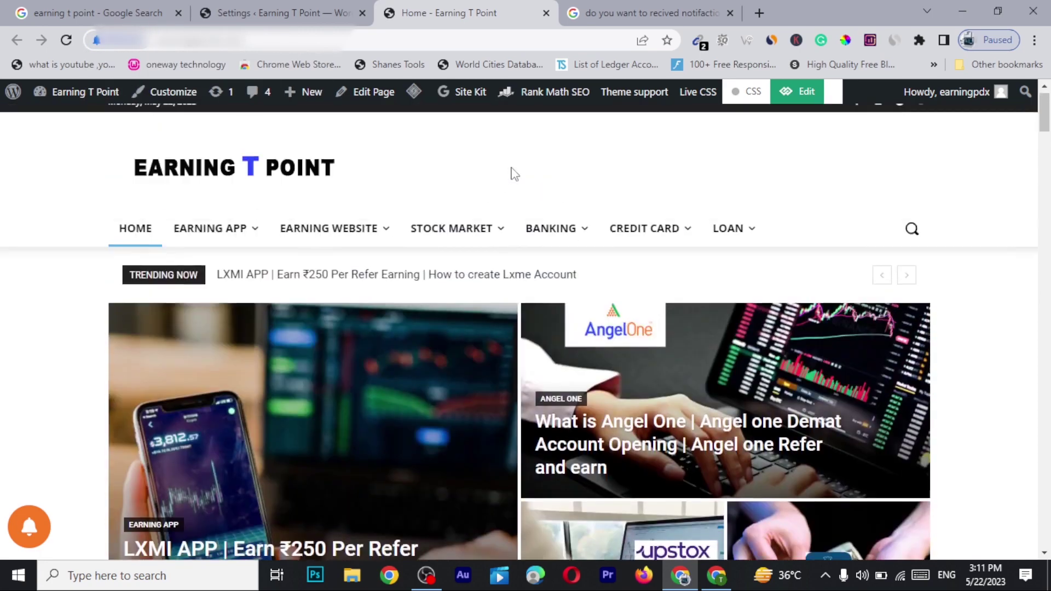
Step: Open the post "LXMI APP | Earn ₹250 Per Refer Earning | How to create Lxme Account" for editing in the WordPress admin
key(ctrl+shift+Tab)
scroll(49, 329, up, 3)
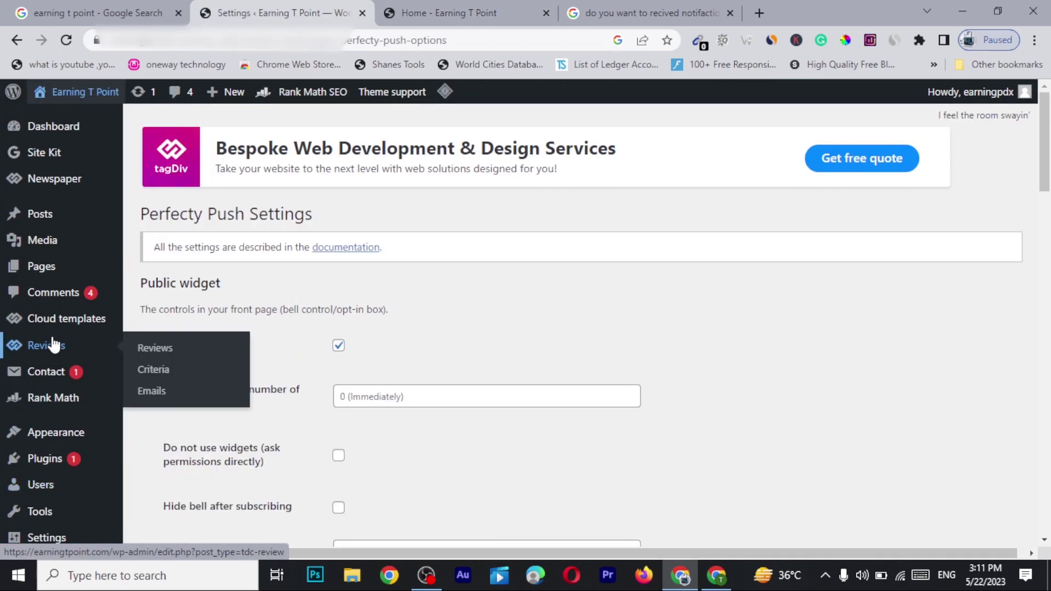
click(60, 213)
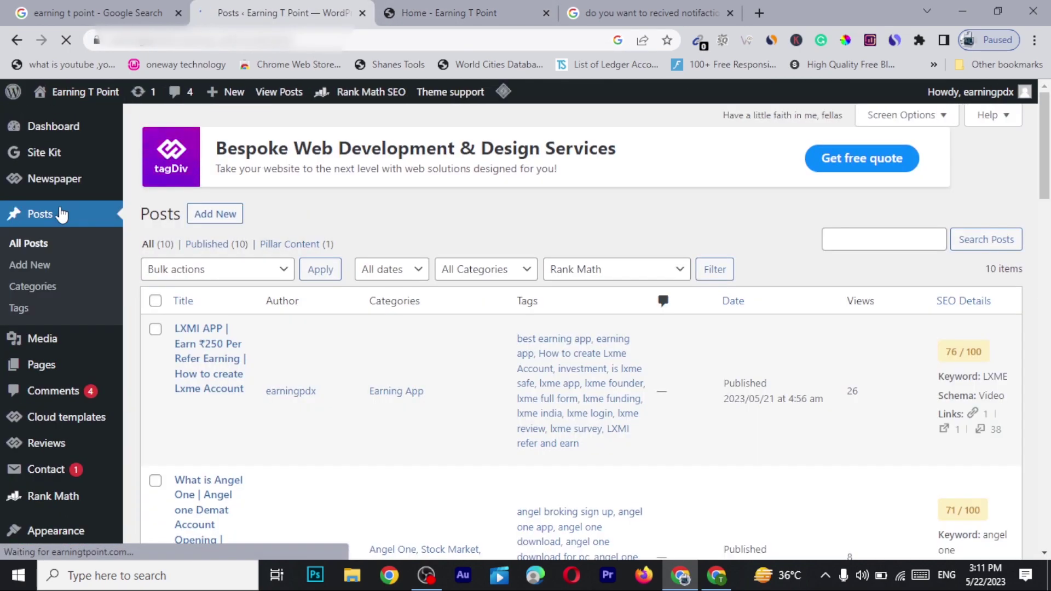
mouse_move(350, 418)
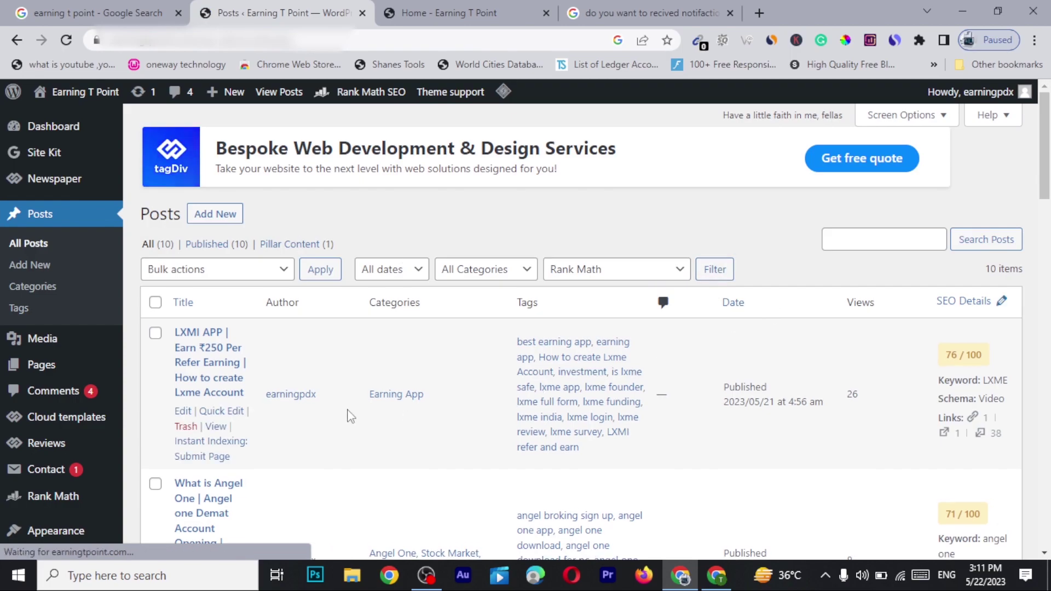
click(185, 413)
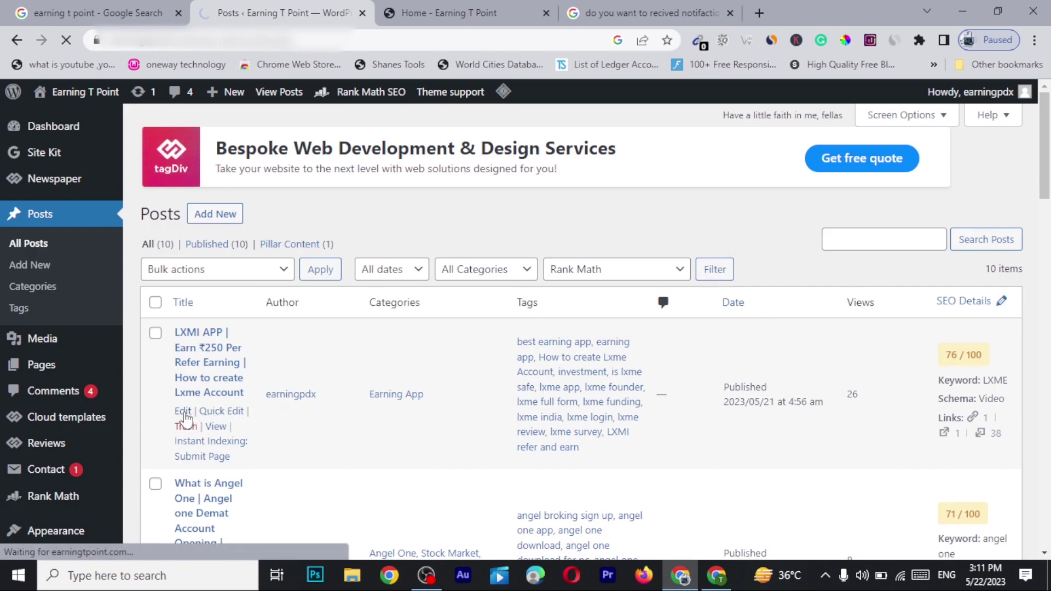
Step: Enable Perfecty Push's "Send notification on publish" option for the LXMI APP post and update the post
click(823, 283)
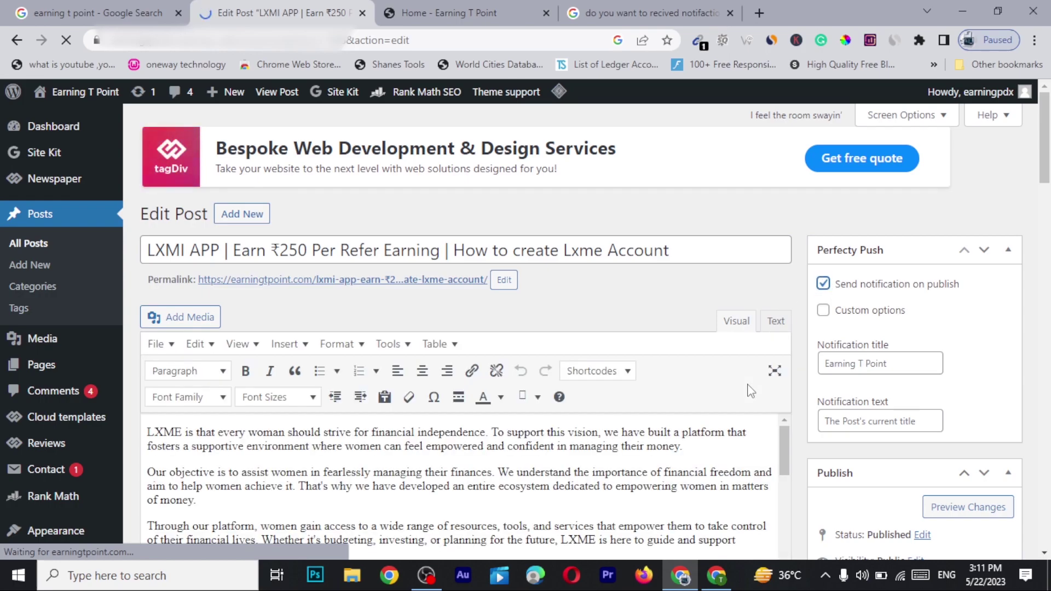
scroll(980, 358, down, 4)
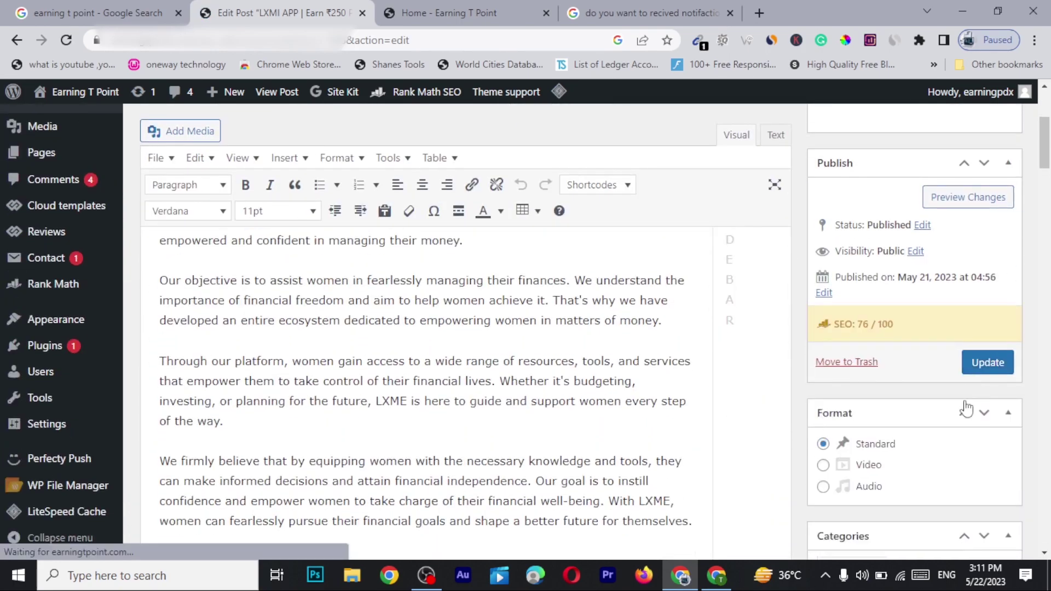
click(984, 362)
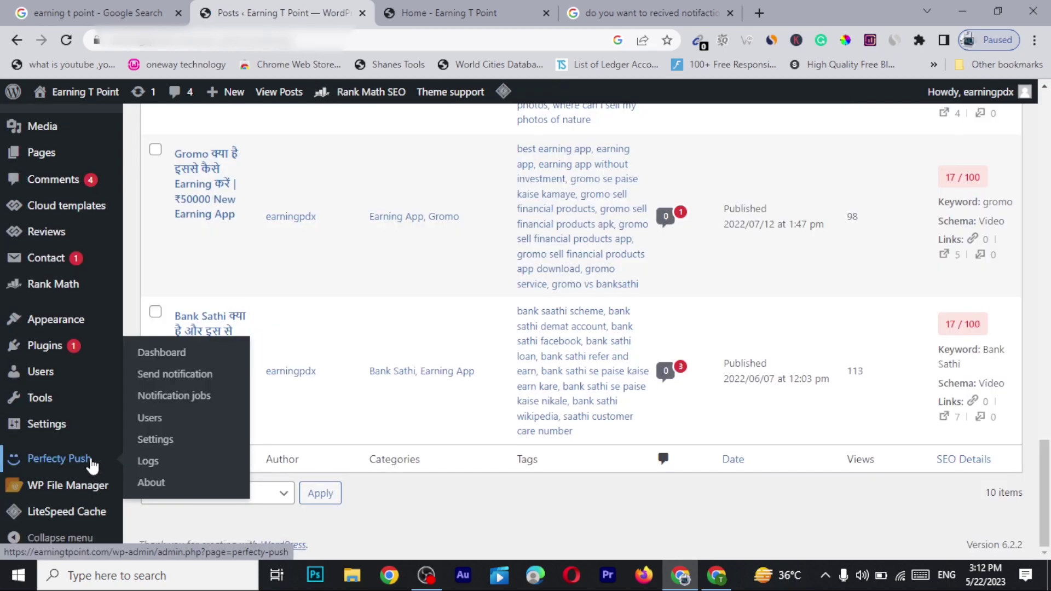
Step: Examine the Earning T Point site's Perfecty Push dashboard, including the daily notifications chart and the users, notifications and jobs statistics
click(90, 461)
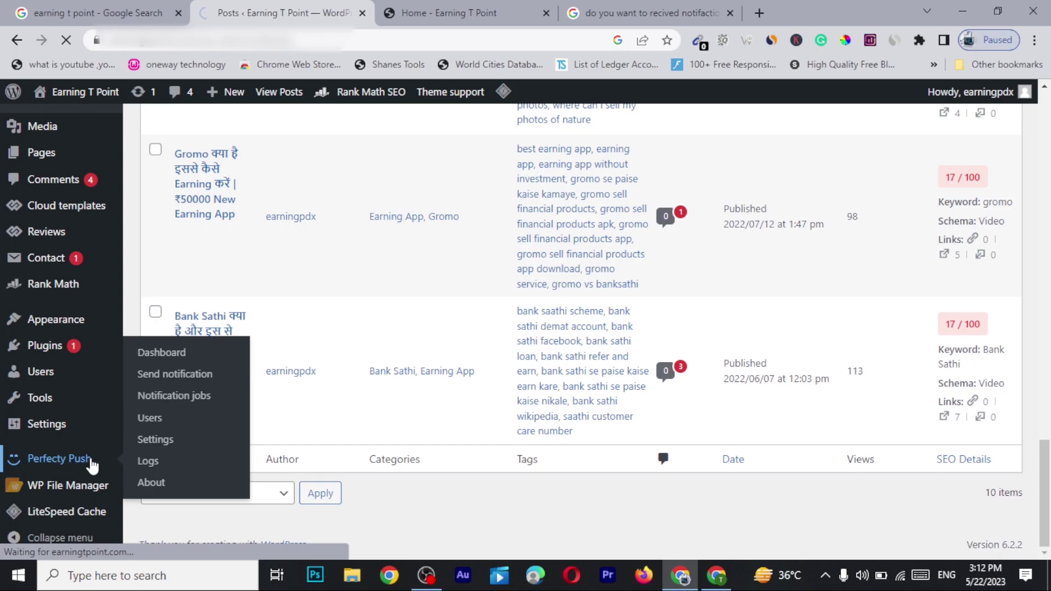
scroll(463, 408, down, 3)
scroll(471, 396, down, 1)
scroll(460, 386, up, 4)
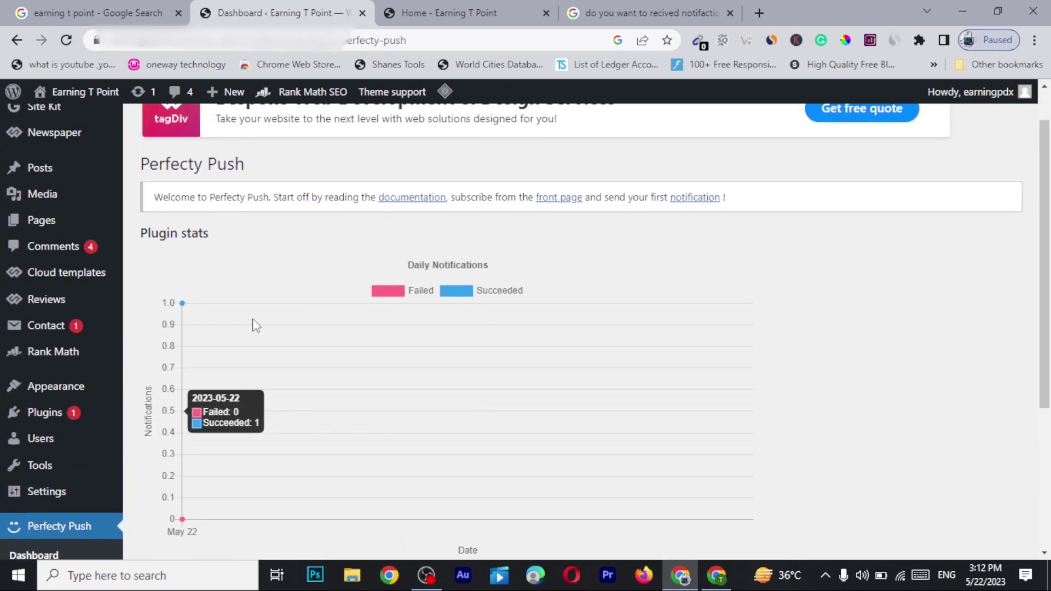
scroll(486, 434, down, 4)
scroll(352, 422, up, 2)
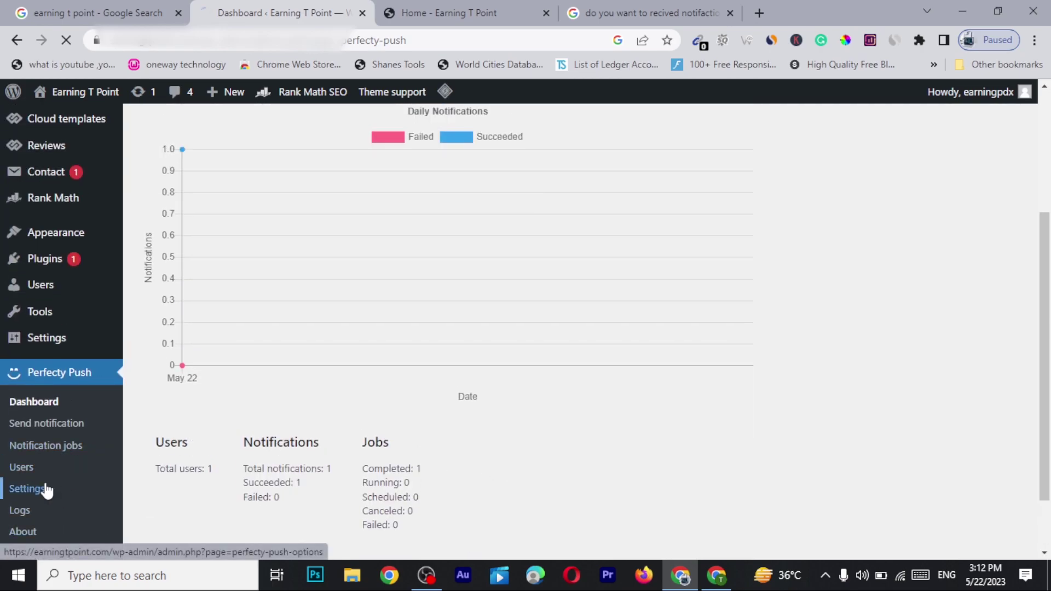
click(44, 487)
scroll(465, 405, down, 5)
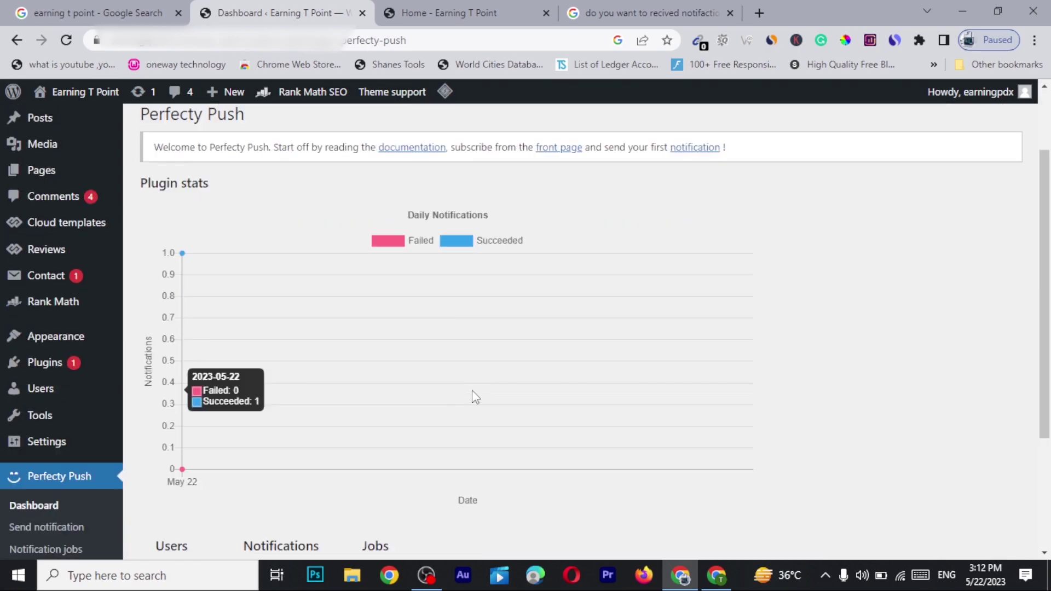
scroll(472, 391, up, 4)
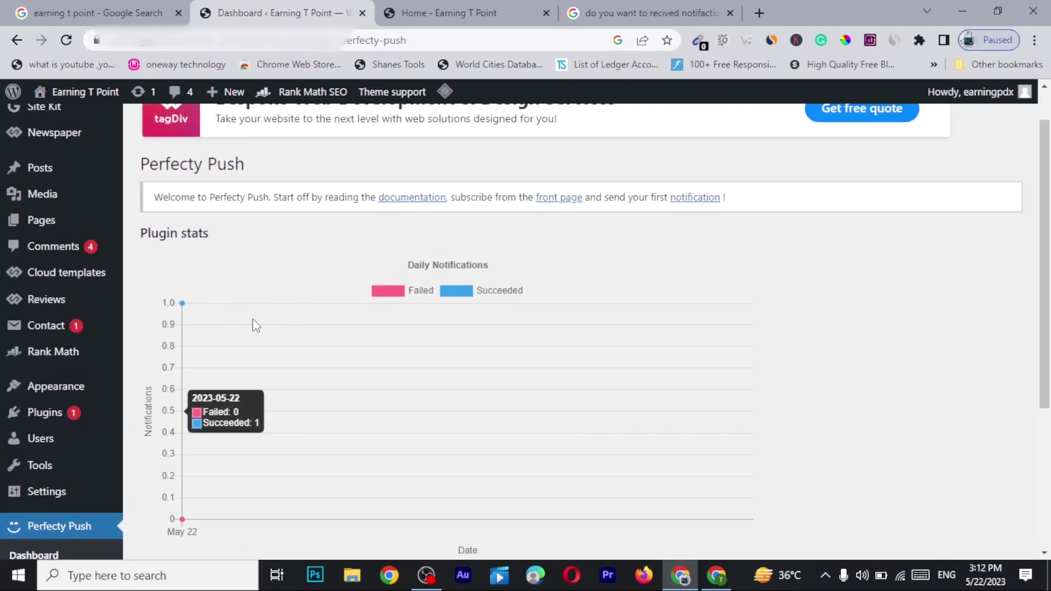
scroll(485, 436, down, 5)
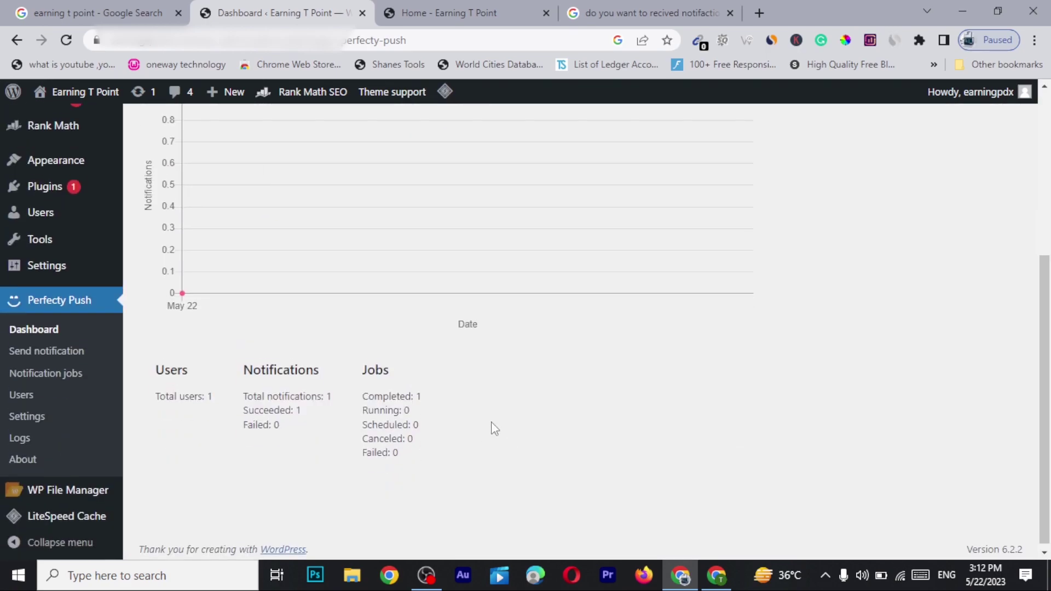
scroll(492, 427, up, 2)
click(33, 488)
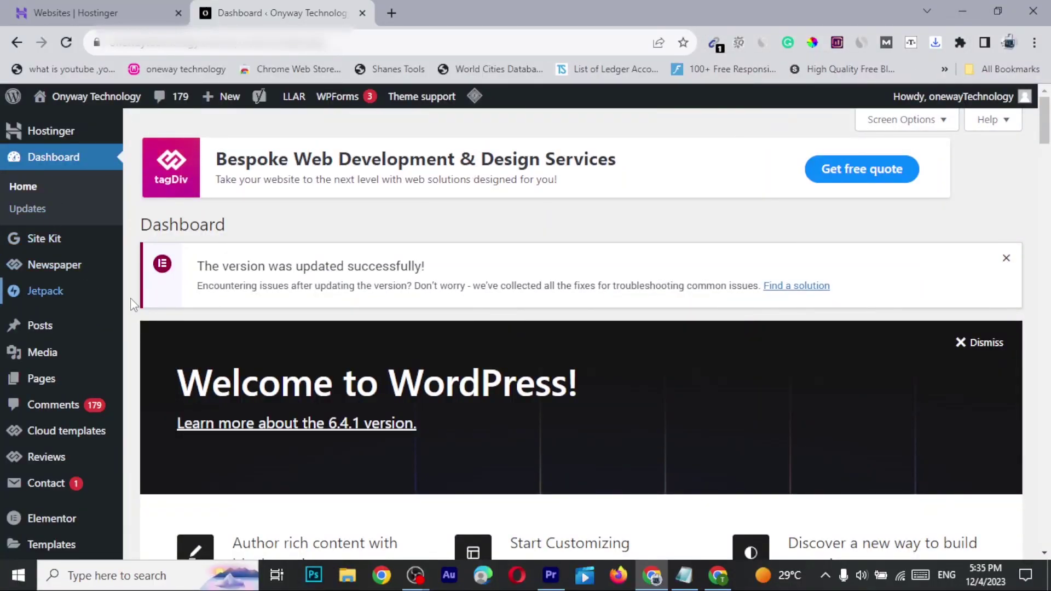
Step: Compose a Perfecty Push notification titled "Happy Diwali !" with the message "Diwali is the perfect time to create beautiful memories with family and friends."
scroll(131, 305, down, 8)
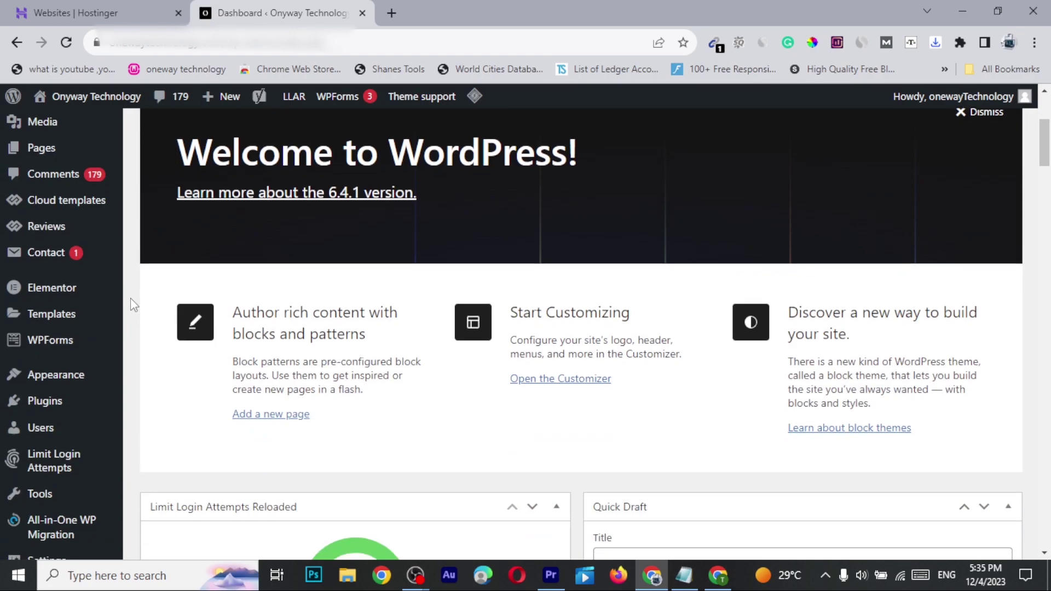
mouse_move(82, 487)
click(226, 405)
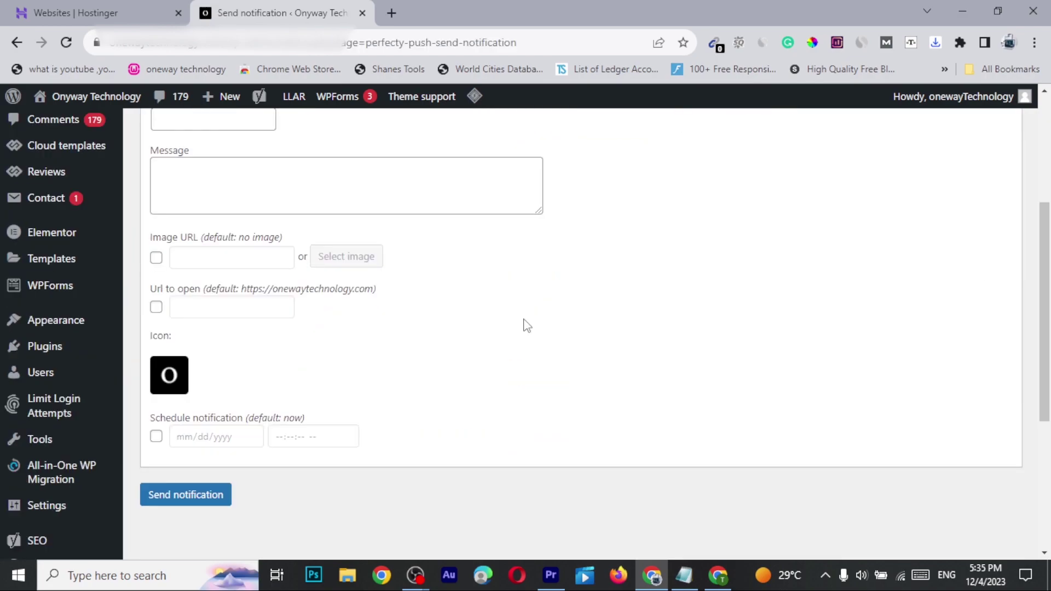
scroll(523, 324, up, 3)
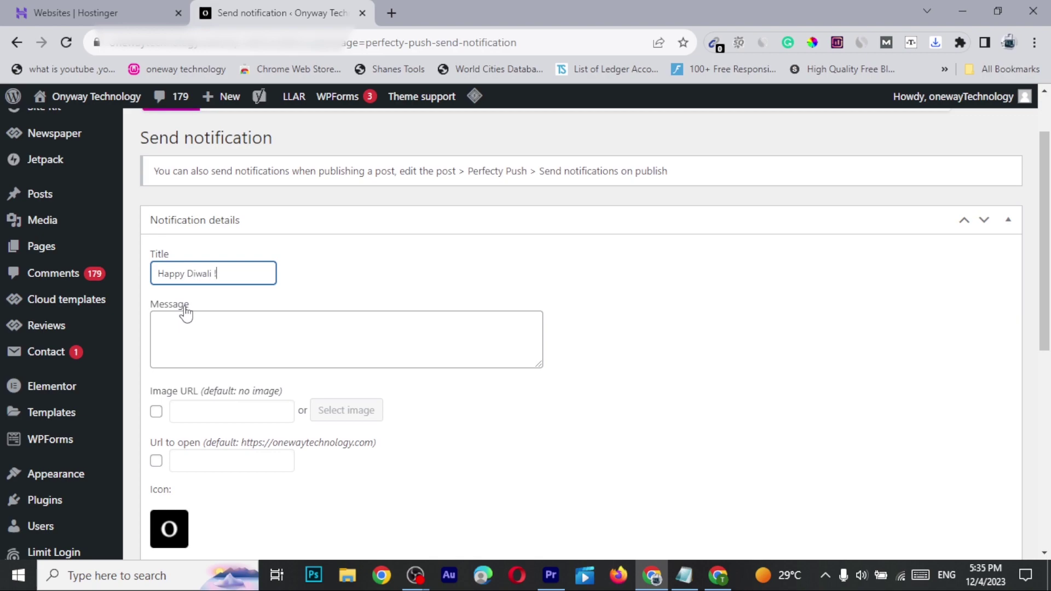
click(180, 344)
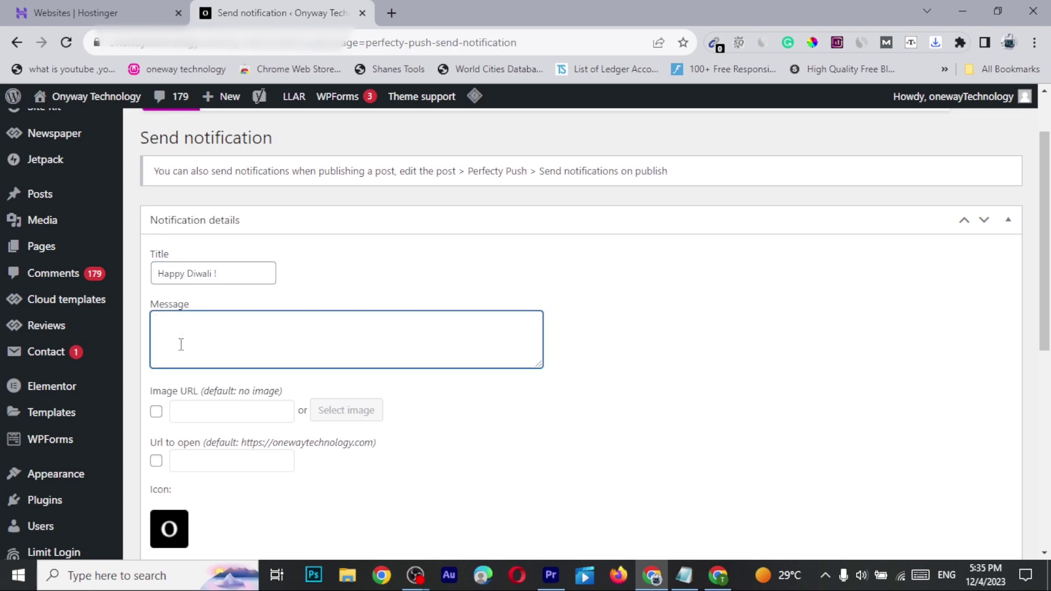
text(Diwali is the perfect time to create beautiful memories with family and friends.)
Step: Add the smartwatch image to the notification, keep the default URL to open, and send the notification
scroll(115, 325, down, 1)
click(156, 334)
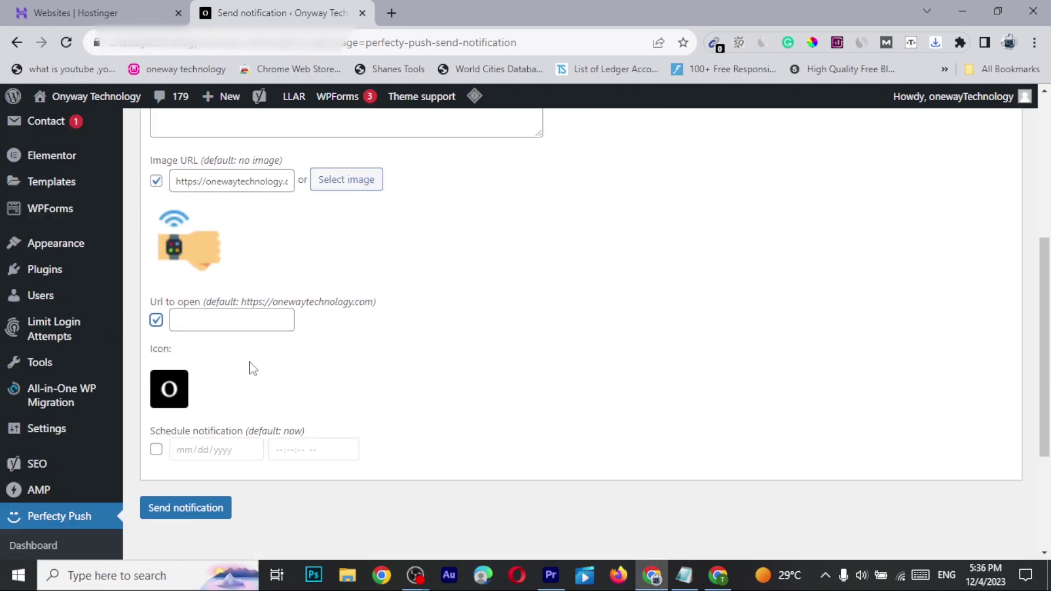
click(156, 321)
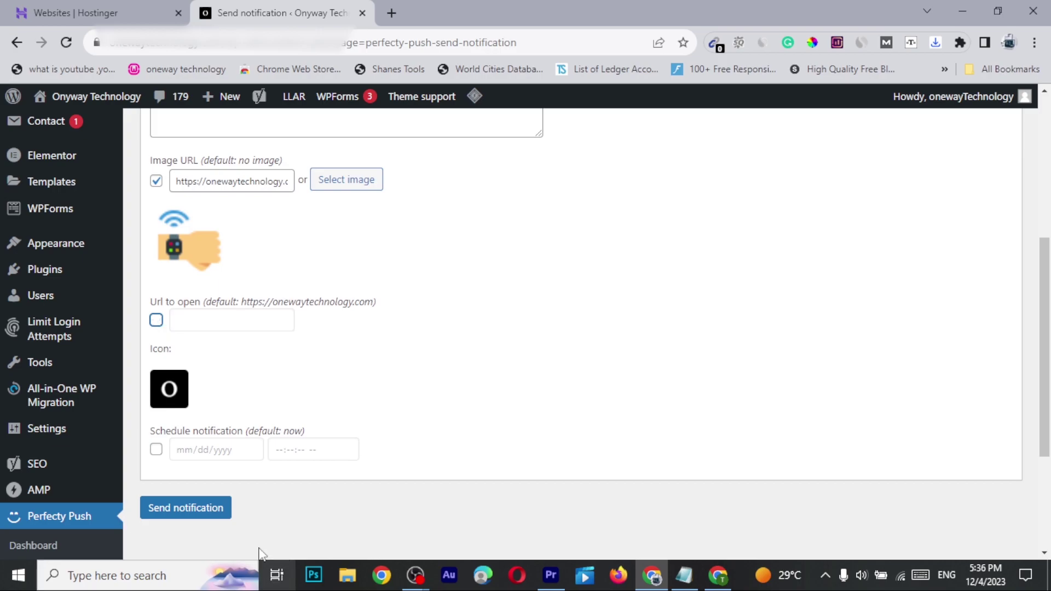
click(199, 508)
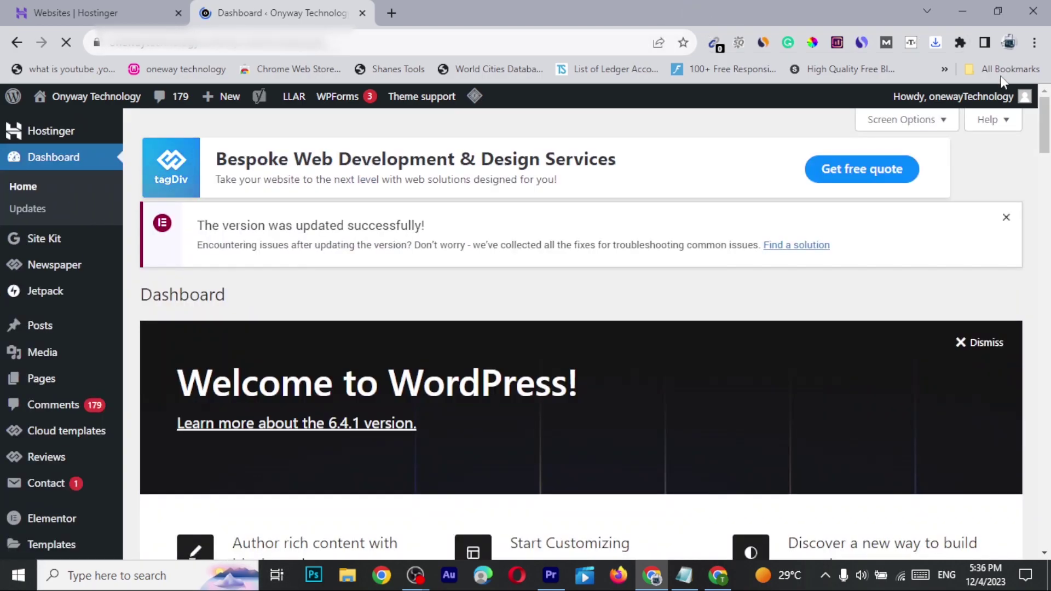
mouse_move(1036, 98)
click(947, 154)
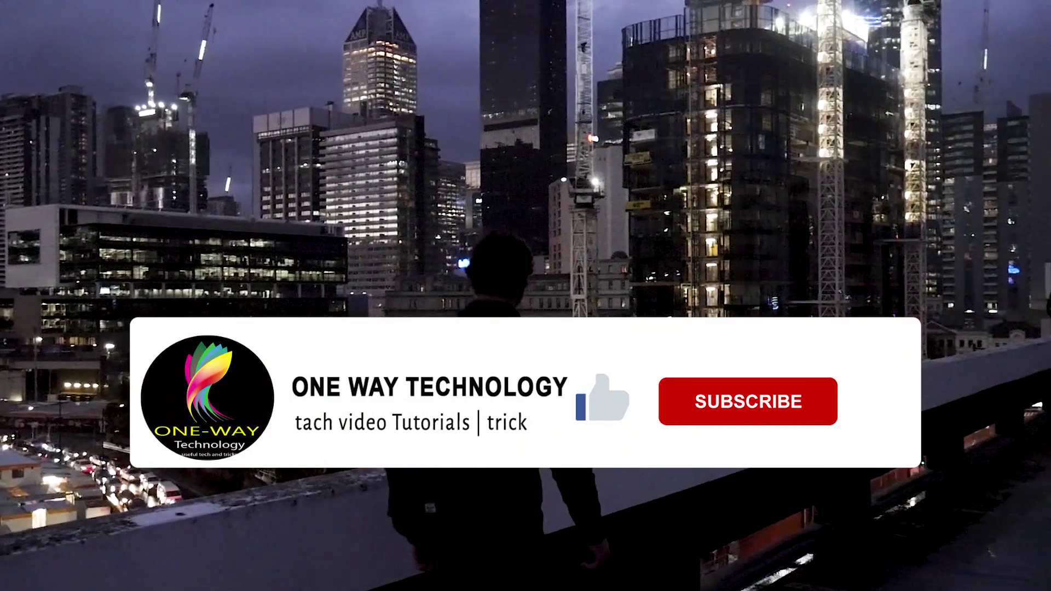